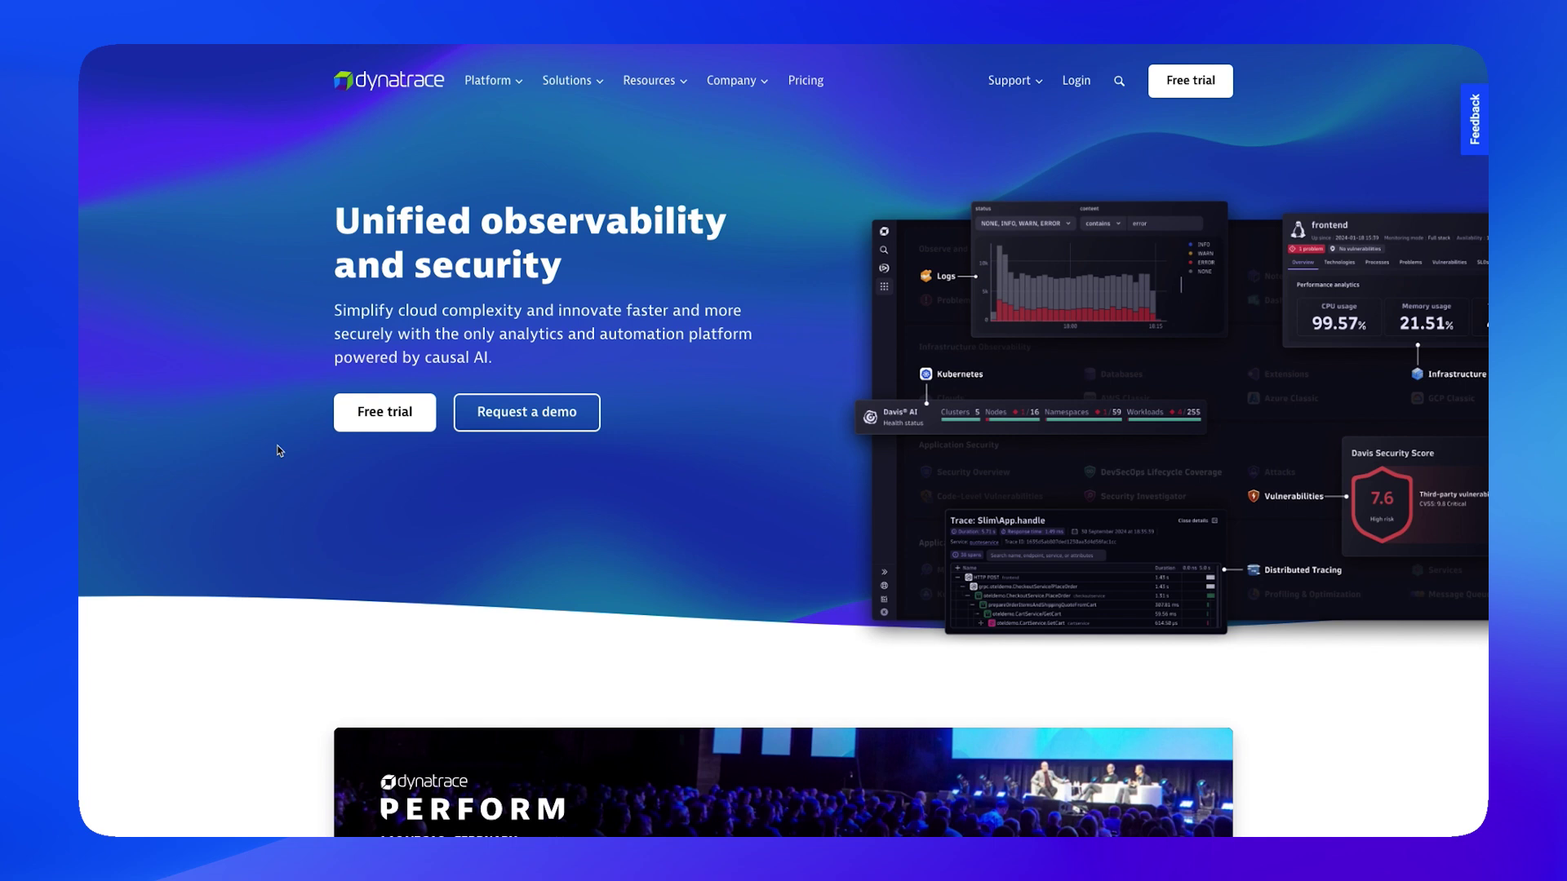
Start the Dynatrace 15-day free trial signup from the homepage.
{"action": "left_click", "coordinate": [385, 413]}
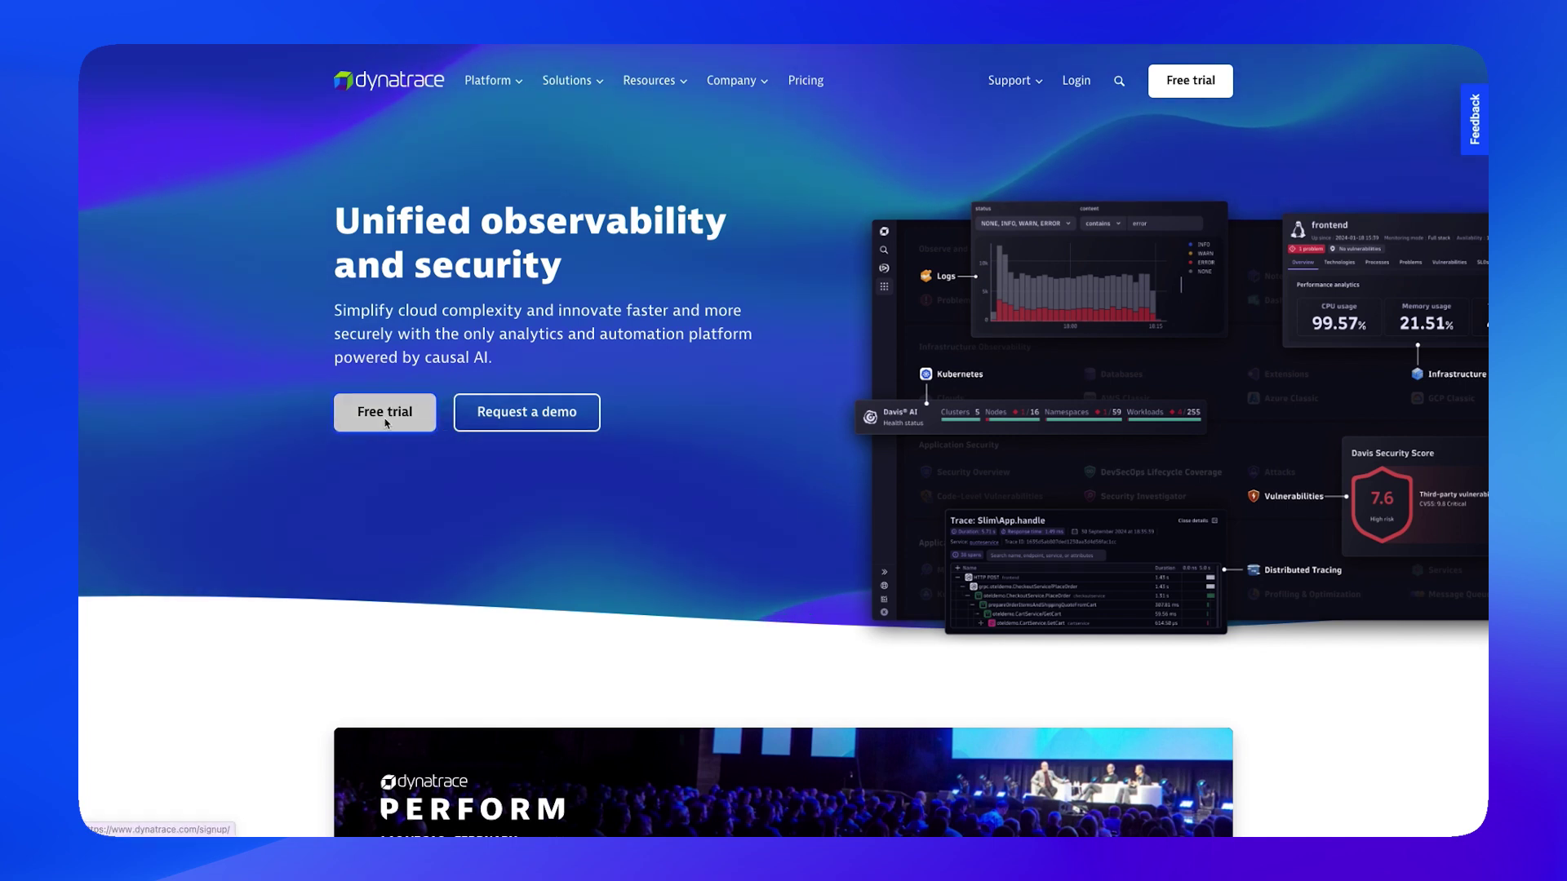
{"action": "type", "text": "pen"}
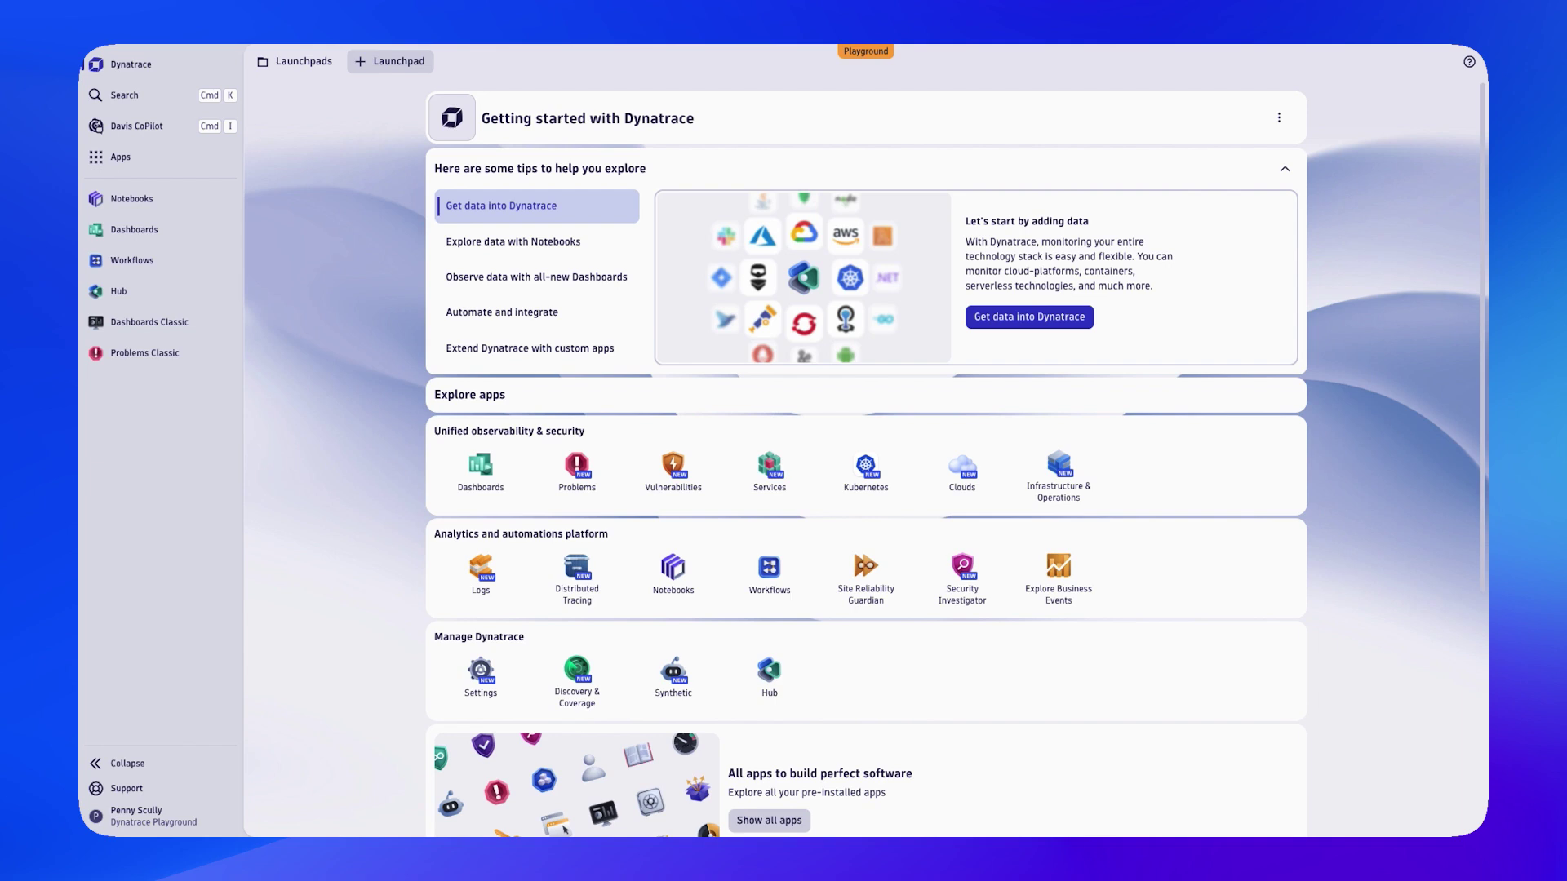
Open the Hub's Get data into Dynatrace page from the Getting started launchpad.
{"action": "left_click", "coordinate": [1031, 315]}
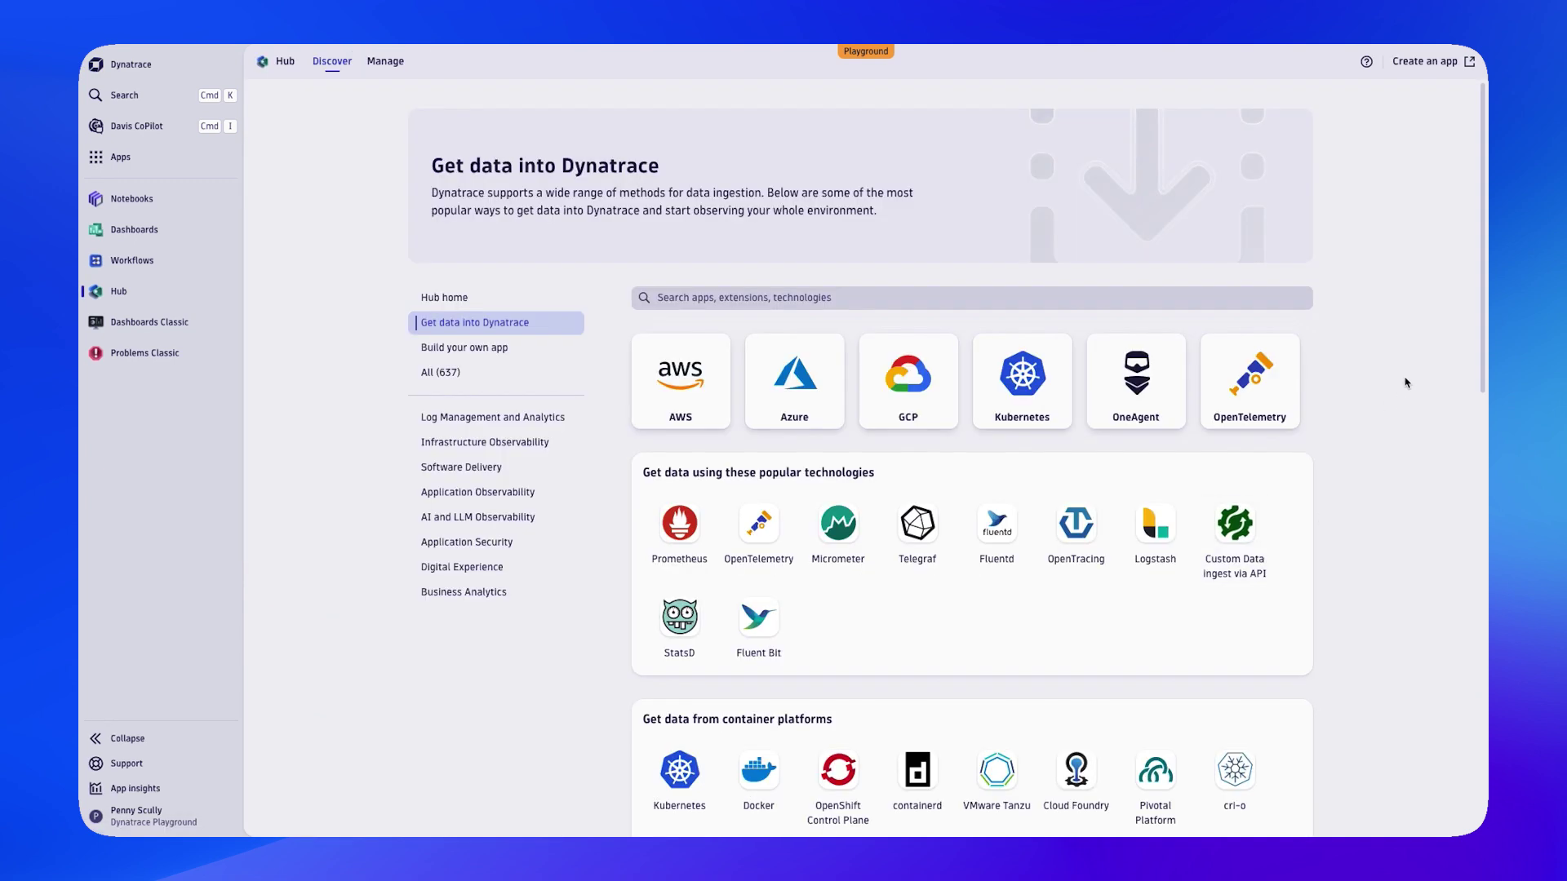
{"action": "left_click", "coordinate": [1136, 383]}
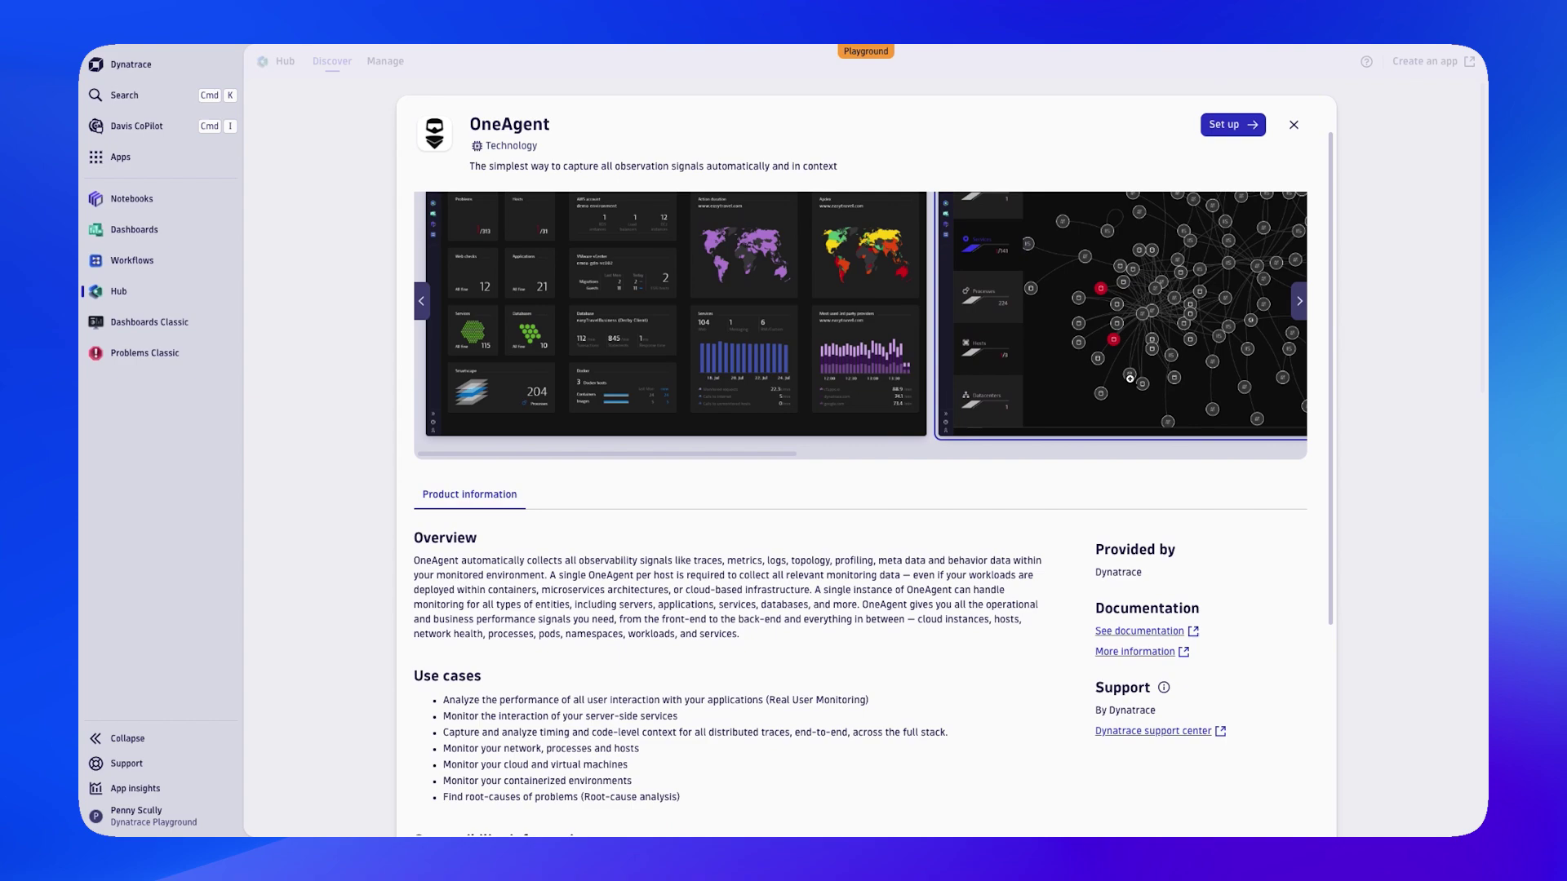
{"action": "scroll", "coordinate": [1130, 382], "scroll_direction": "down", "scroll_amount": 3}
{"action": "left_click", "coordinate": [1140, 546]}
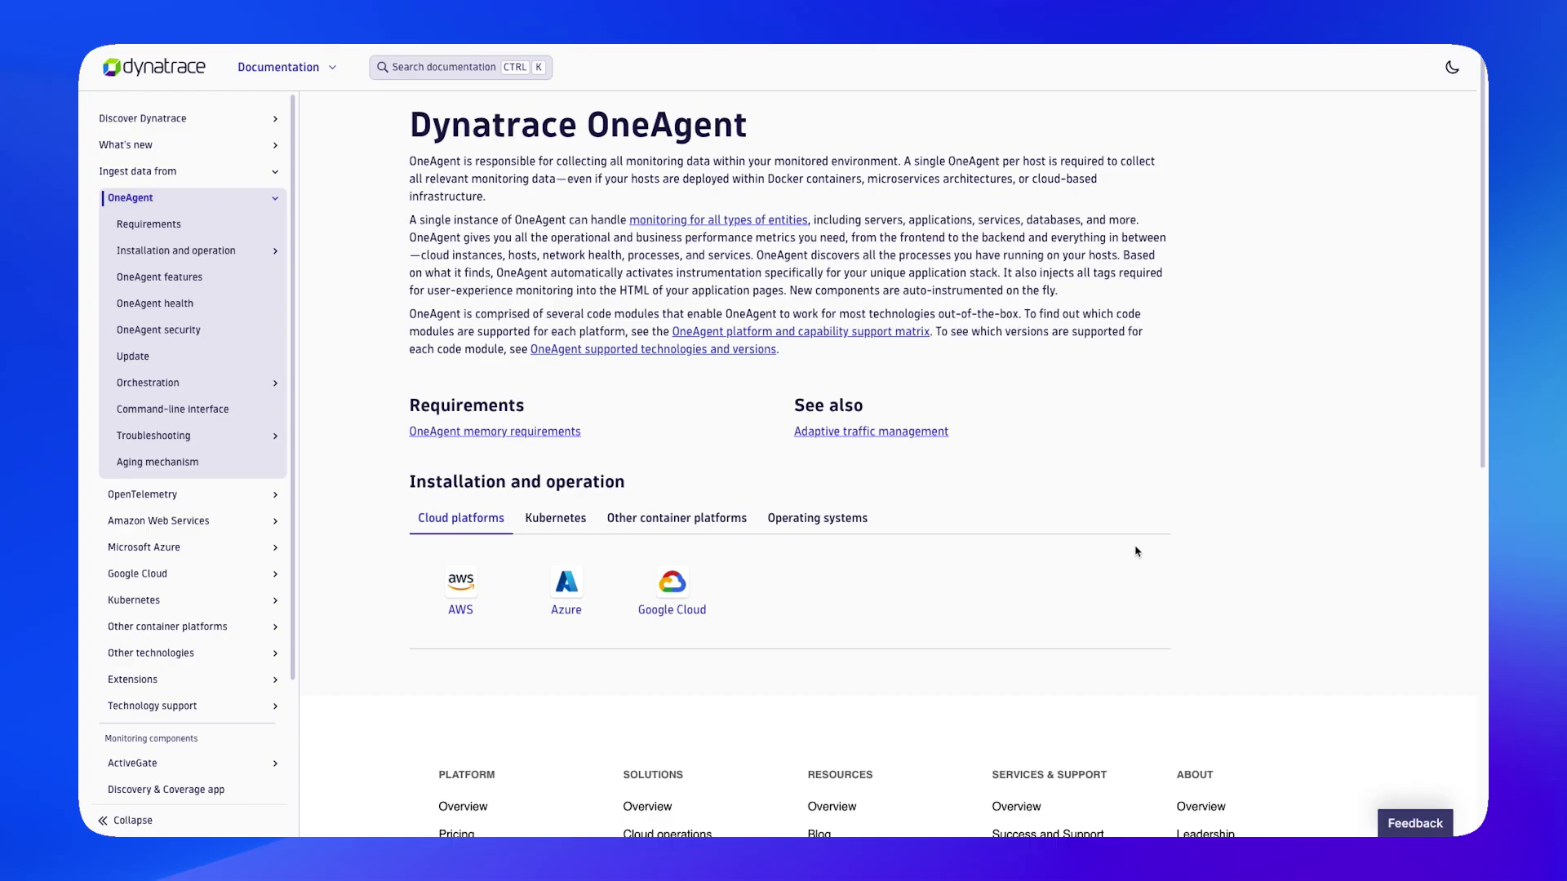
{"action": "left_click", "coordinate": [197, 251]}
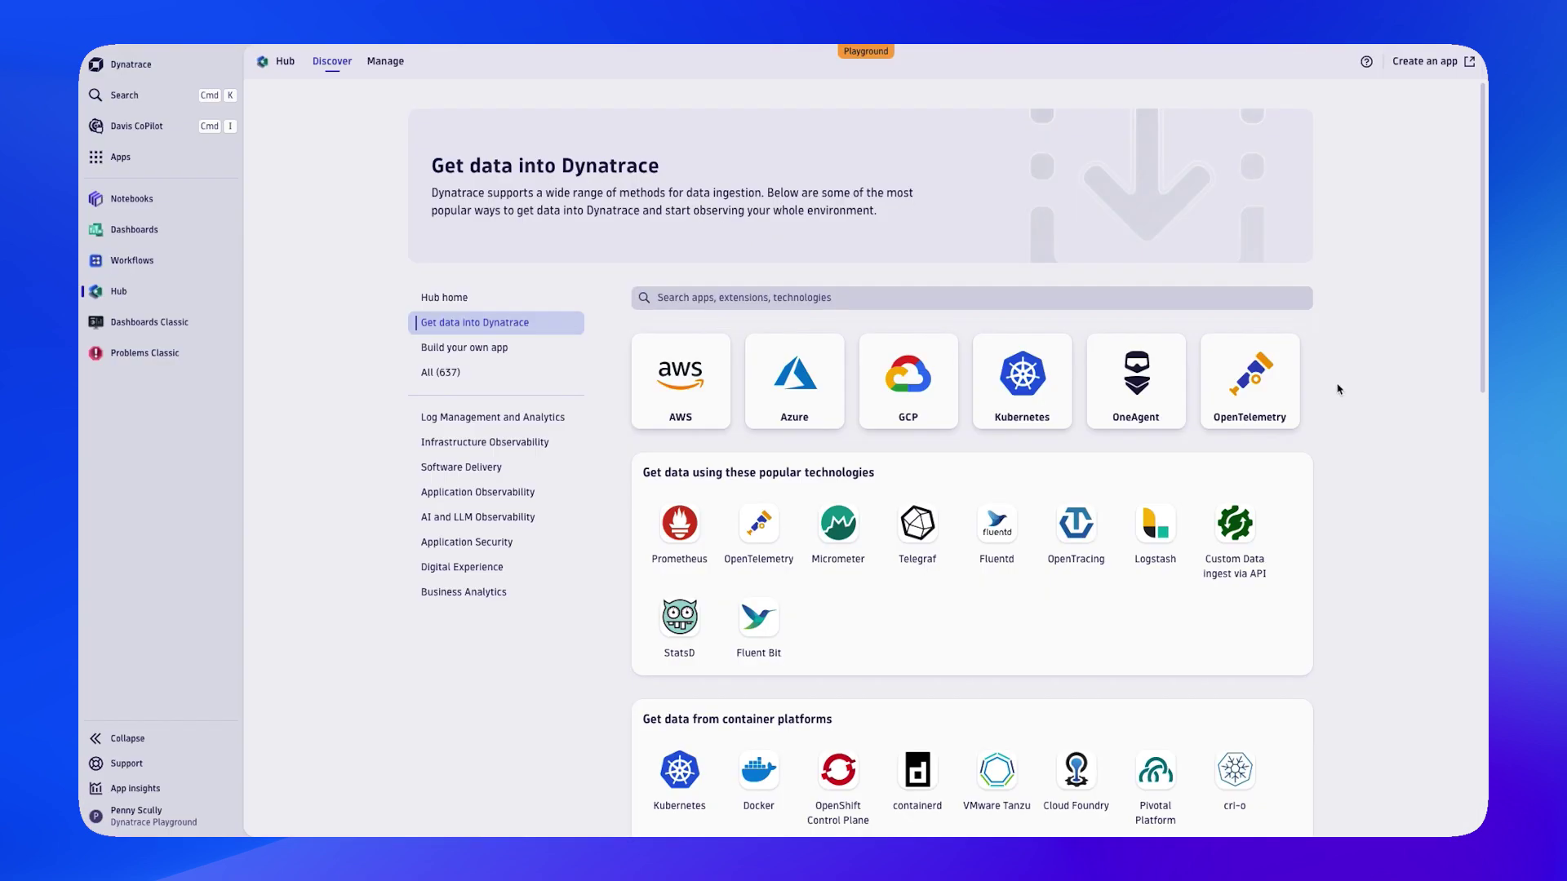
{"action": "left_click", "coordinate": [1250, 381]}
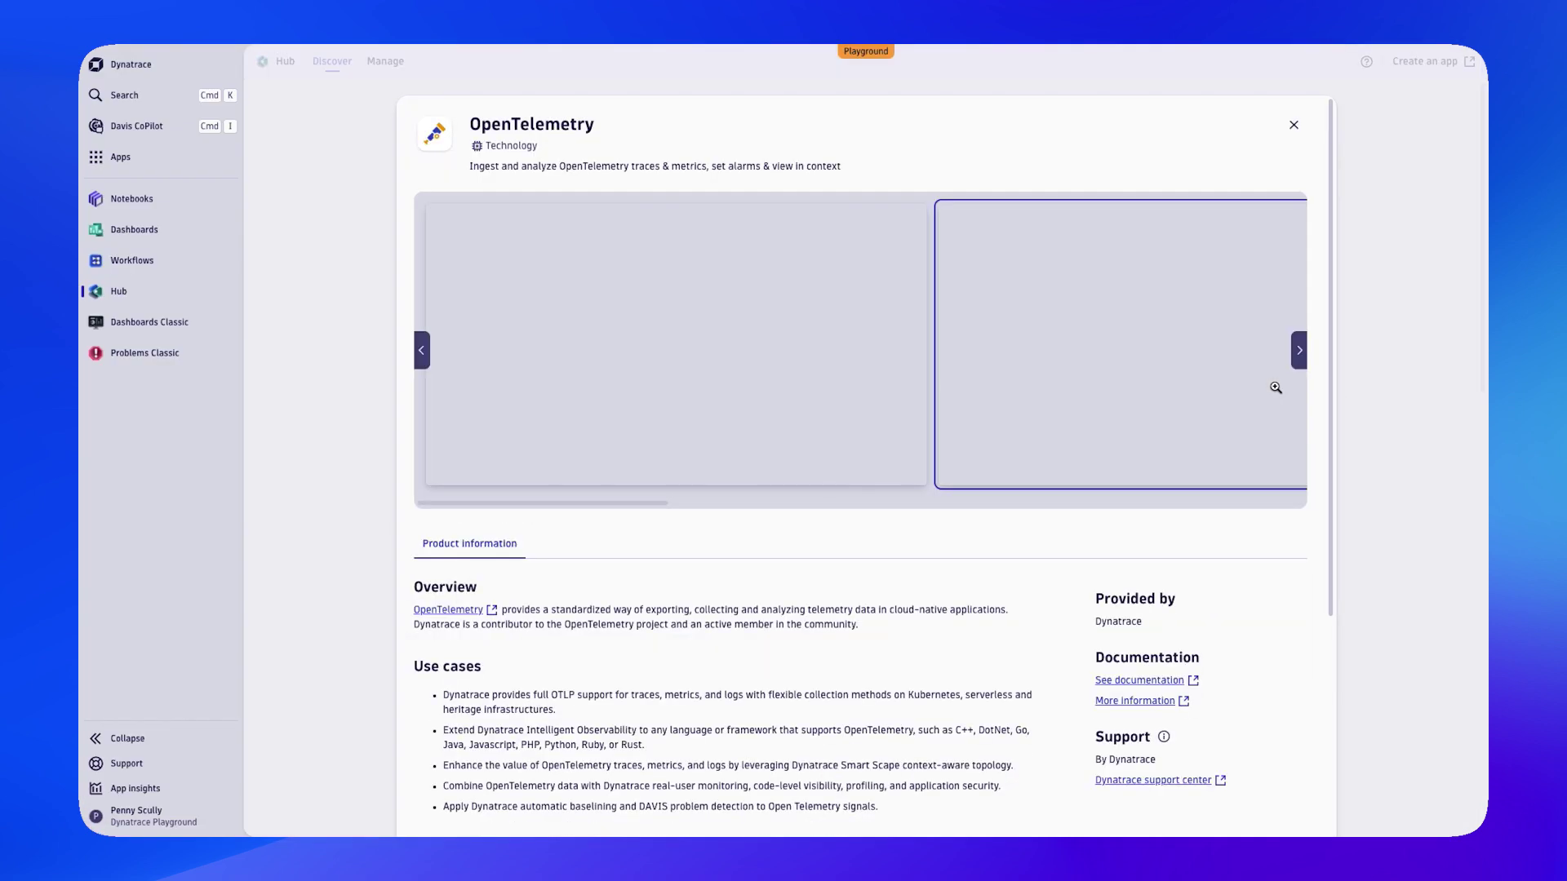
{"action": "key", "text": "Escape"}
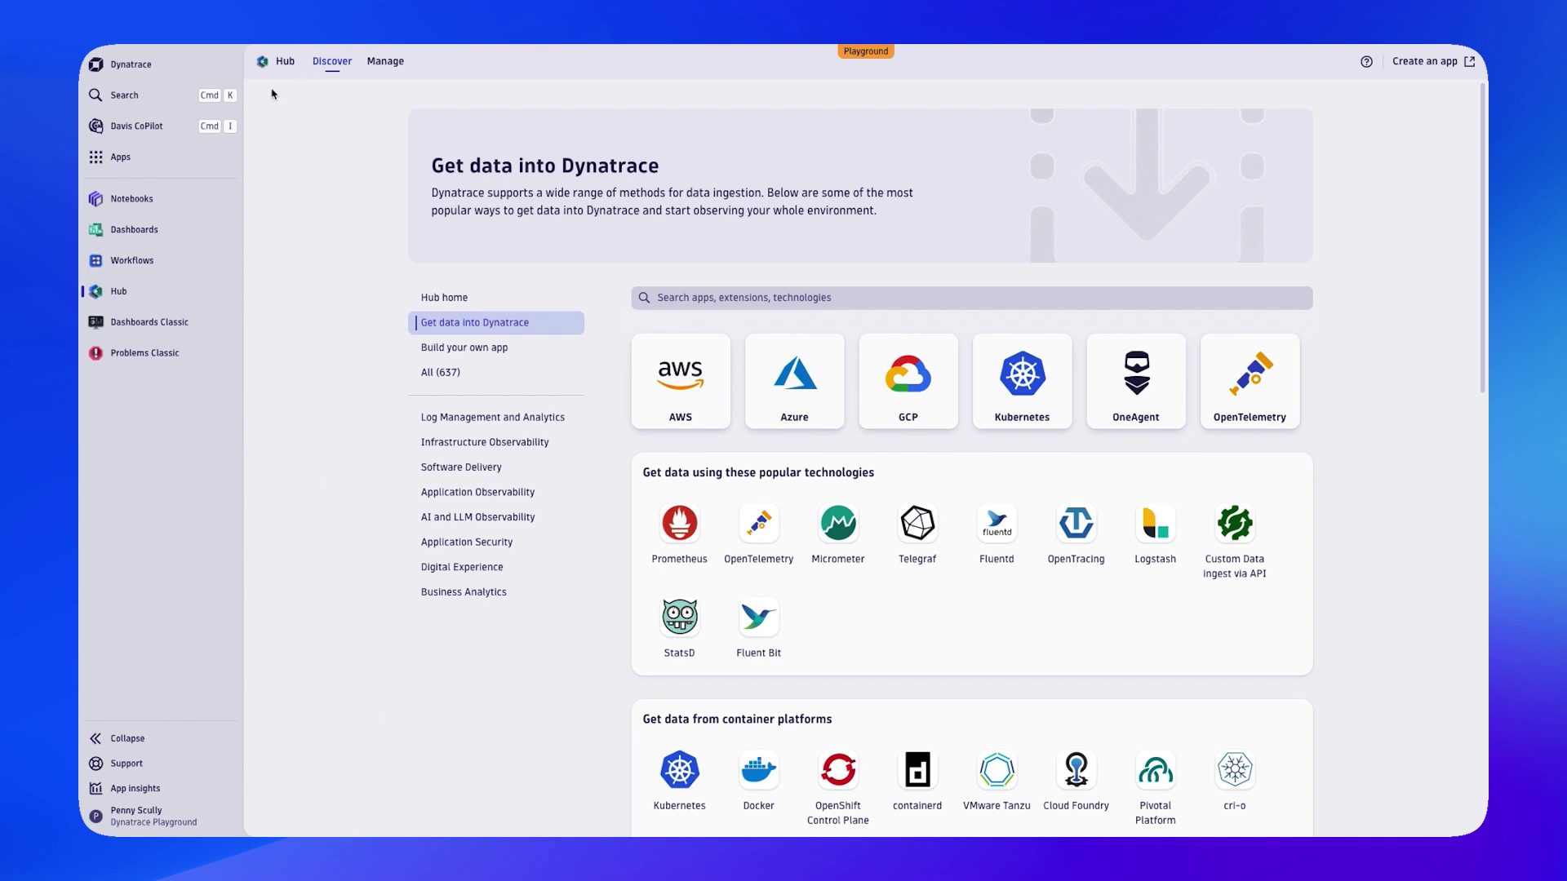
Search for 'disc' to open Discovery & Coverage and show the Host coverage overview.
{"action": "left_click", "coordinate": [124, 95]}
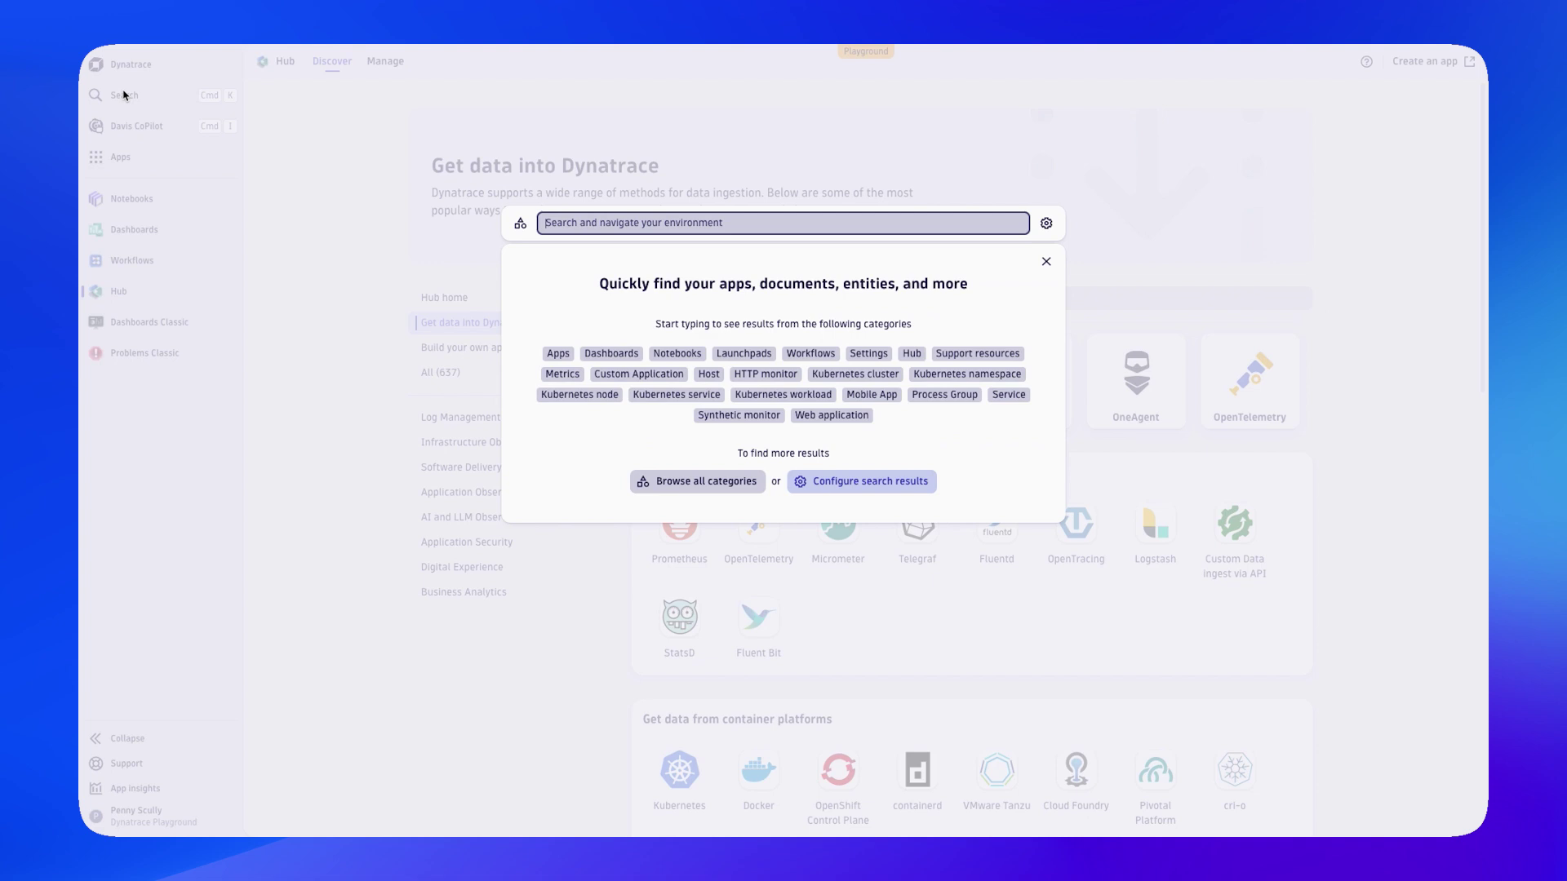
{"action": "type", "text": "disc"}
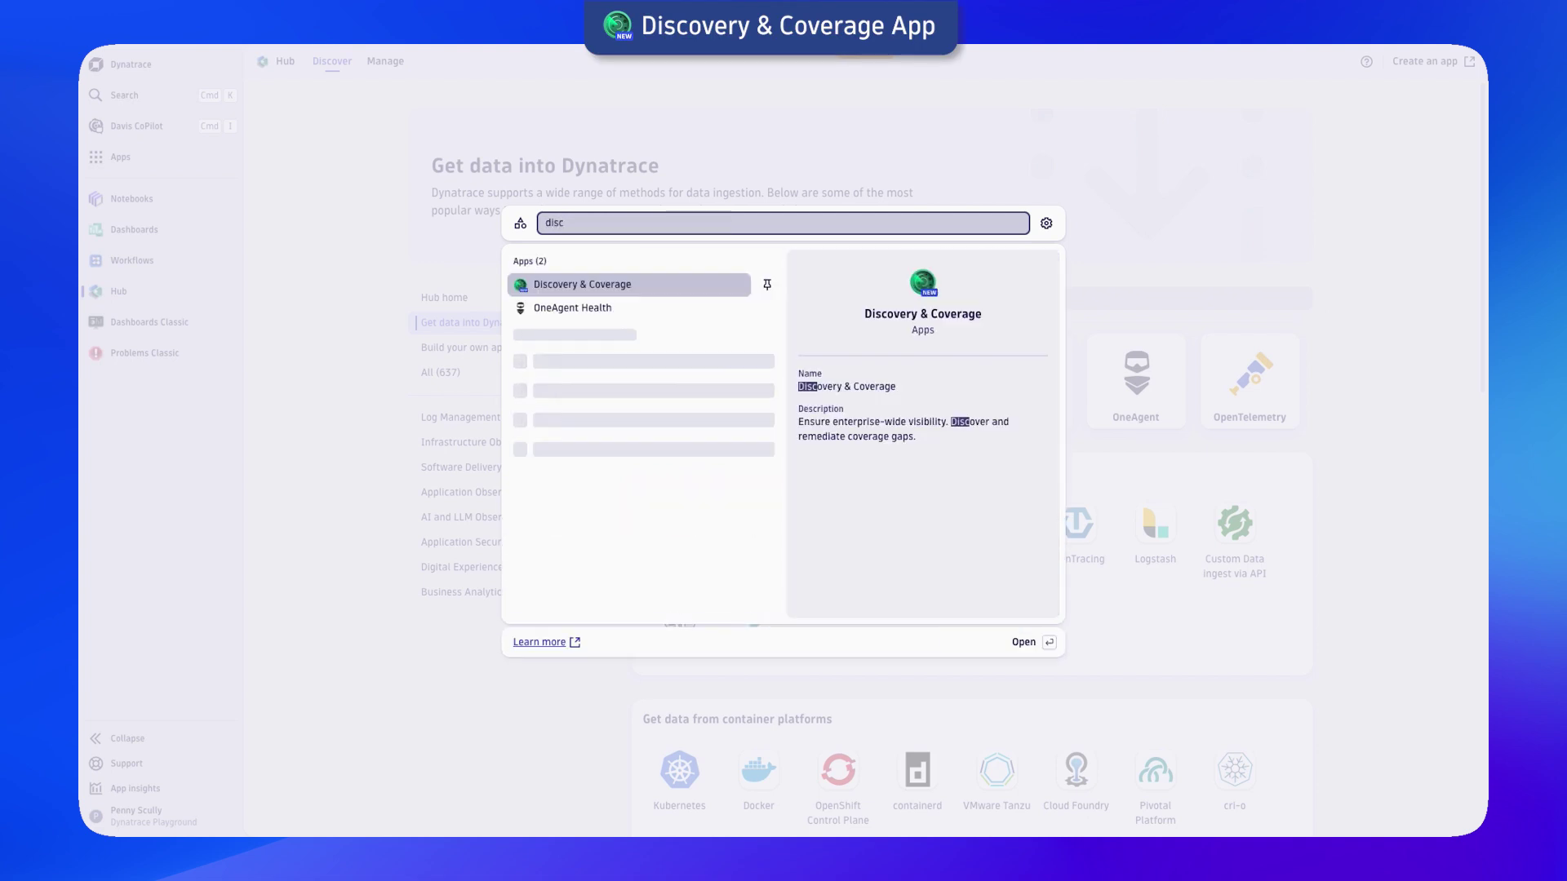
{"action": "key", "text": "Return"}
{"action": "left_click", "coordinate": [318, 102]}
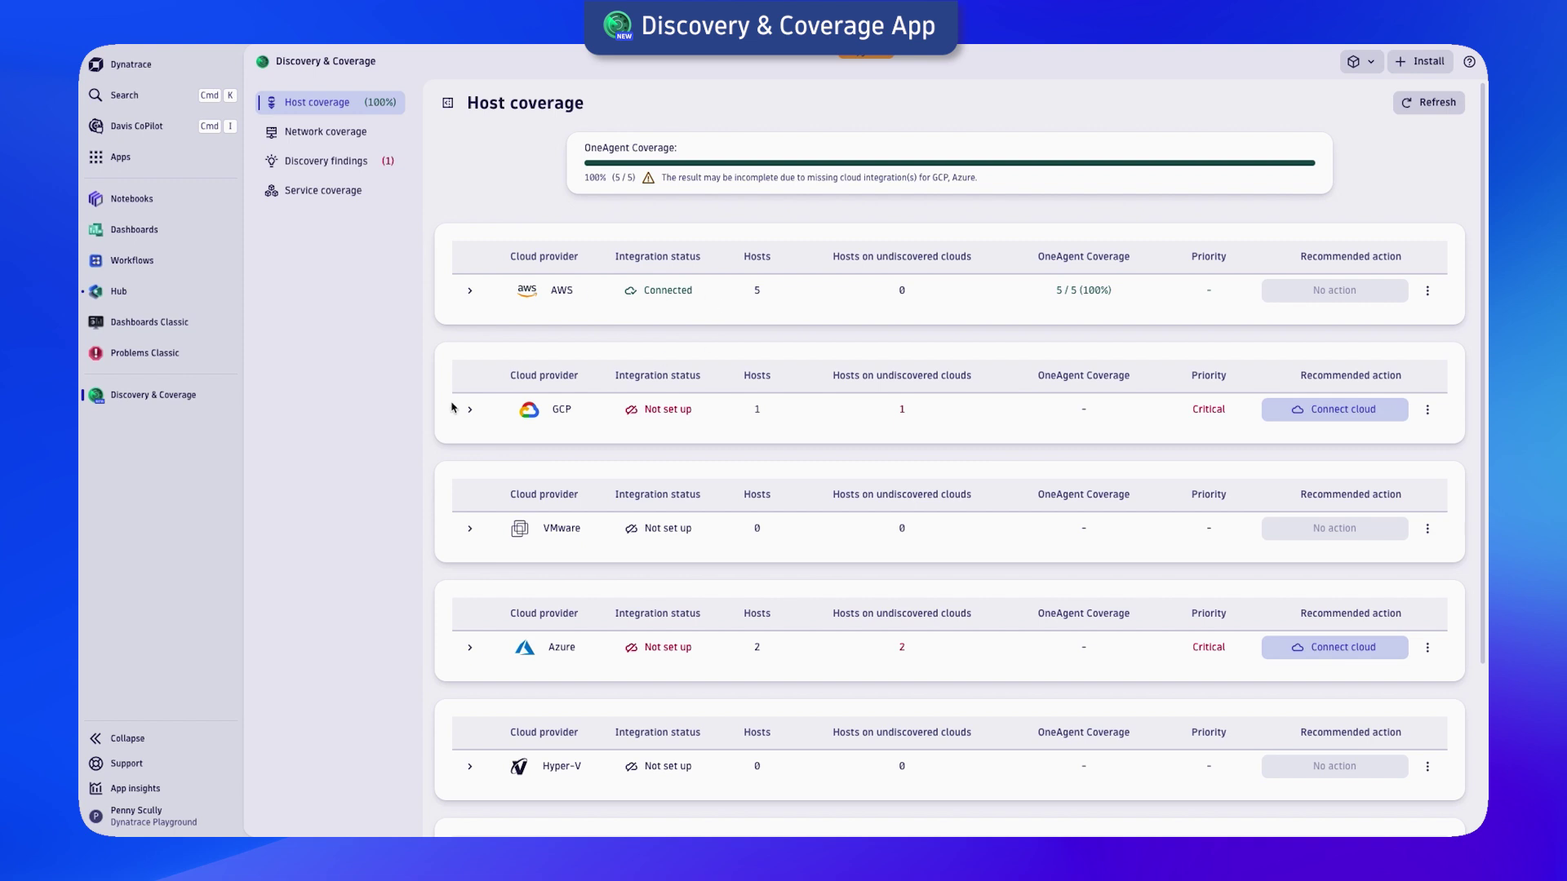
{"action": "scroll", "coordinate": [729, 413], "scroll_direction": "down", "scroll_amount": 5}
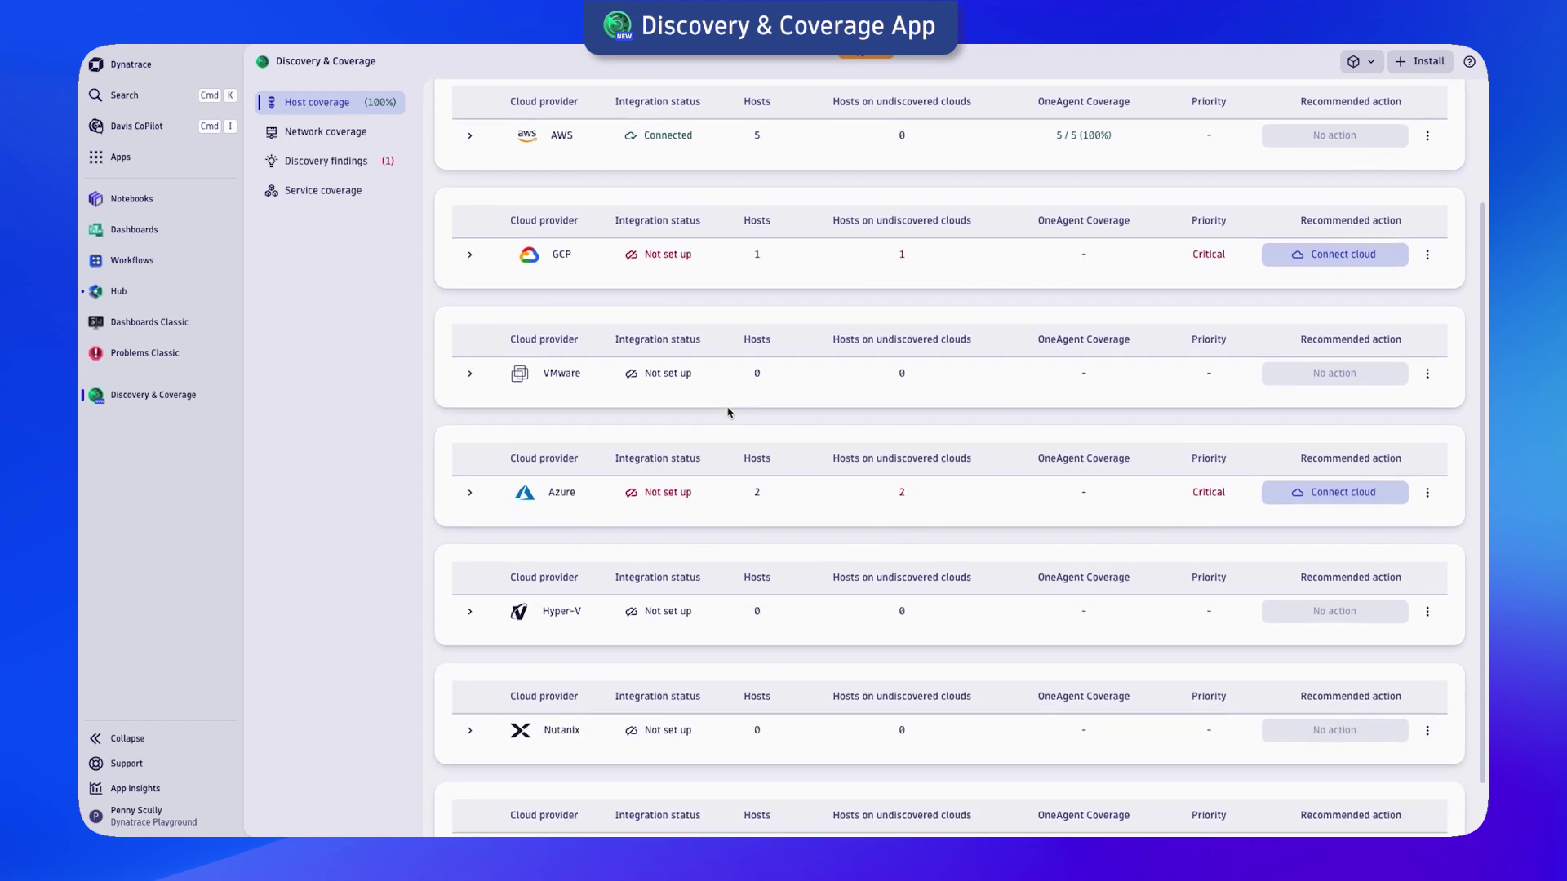
{"action": "scroll", "coordinate": [728, 413], "scroll_direction": "up", "scroll_amount": 5}
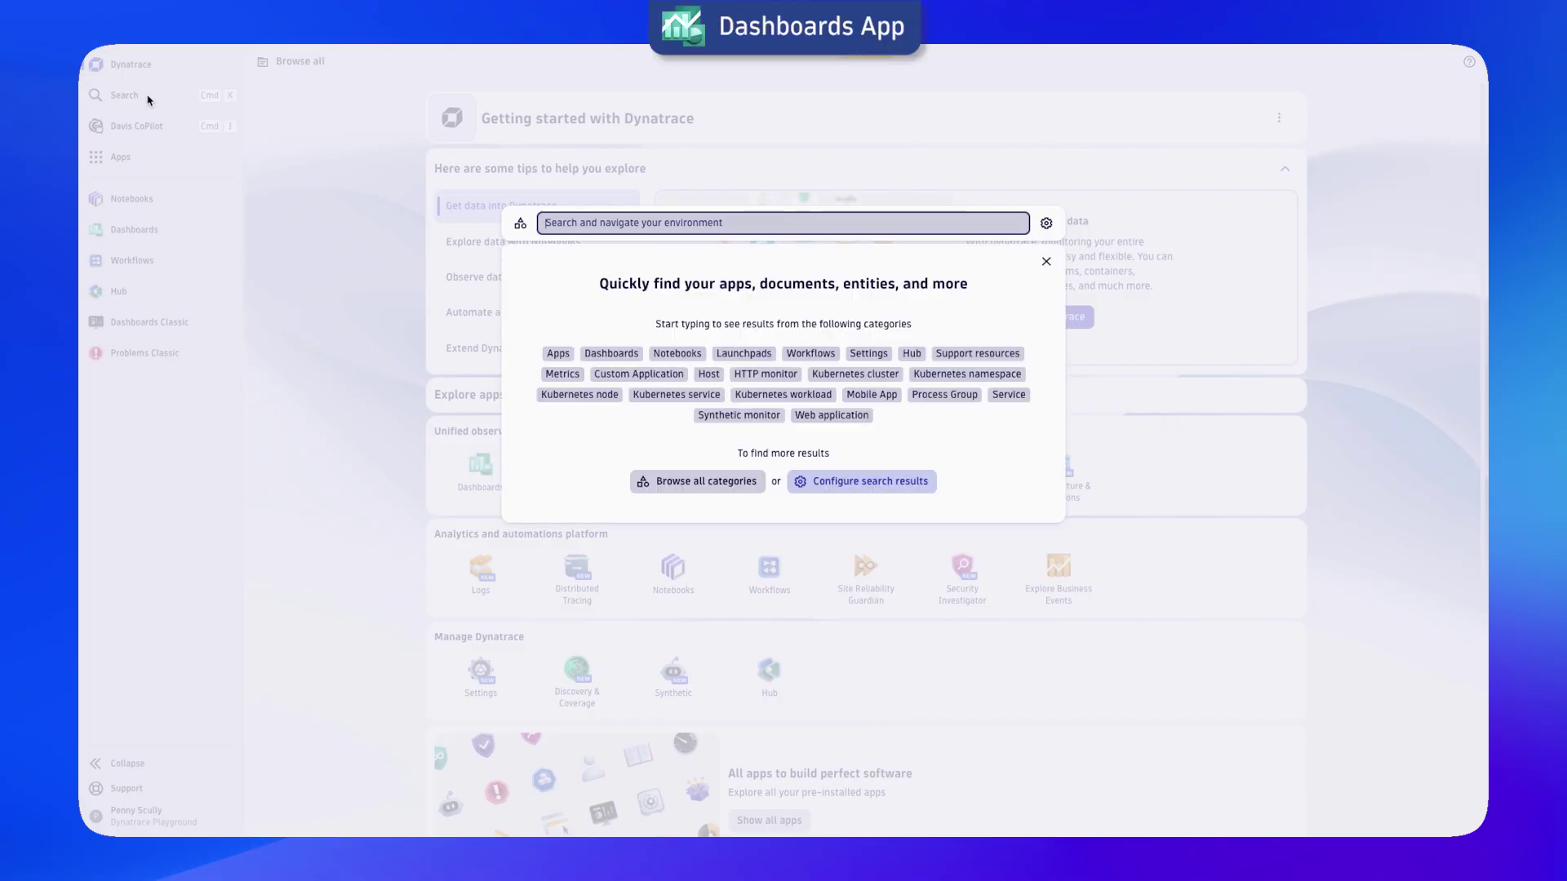
{"action": "type", "text": "dash"}
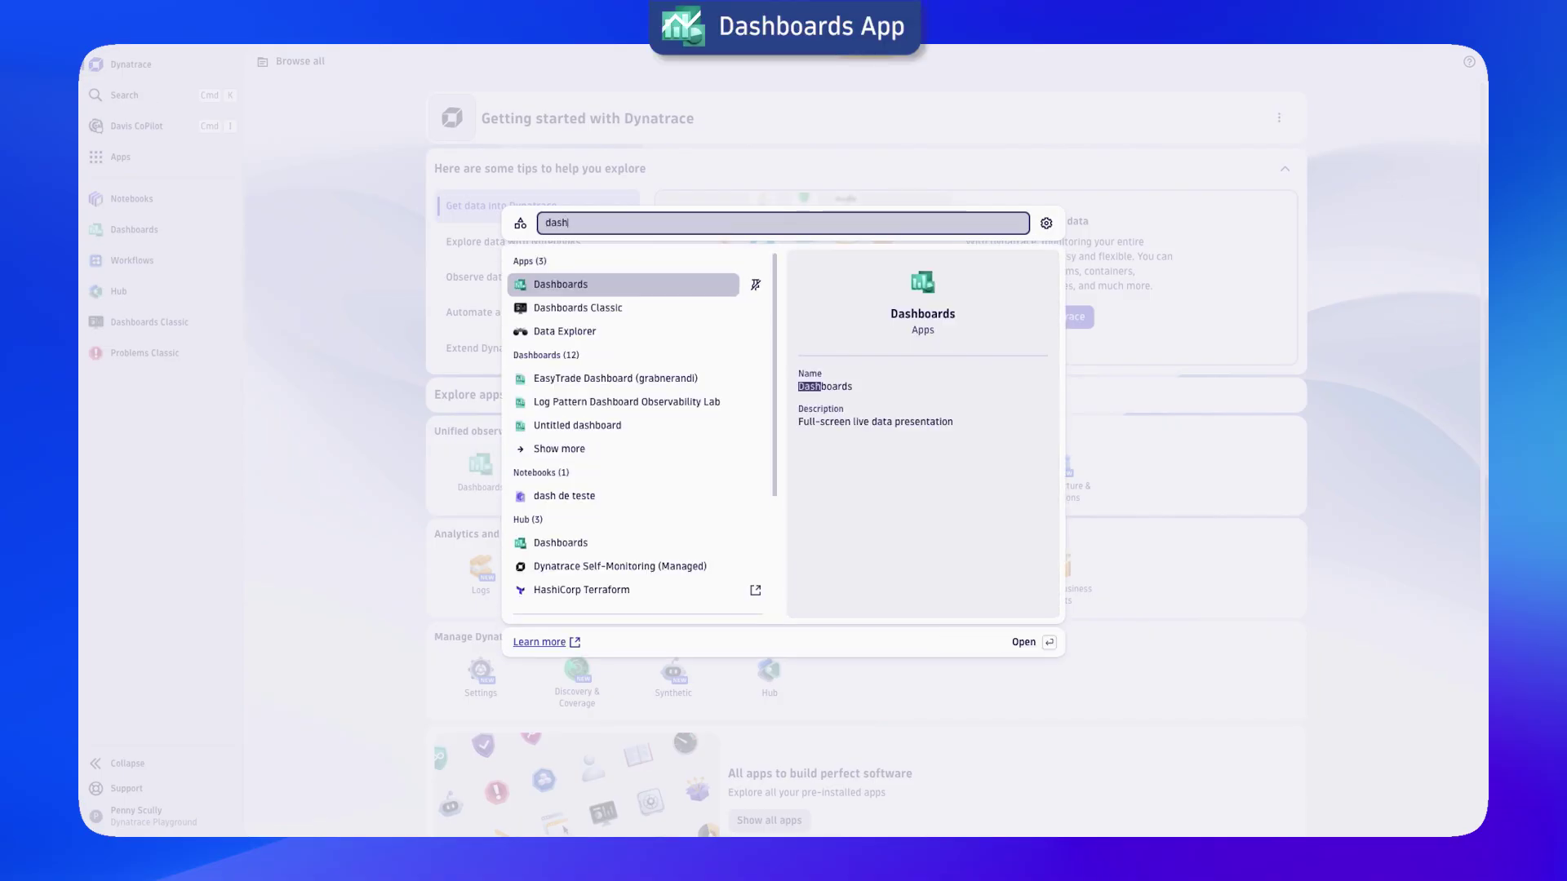
Open Dashboards via a 'dash' search and filter the ready-made dashboards by 'web'.
{"action": "key", "text": "Return"}
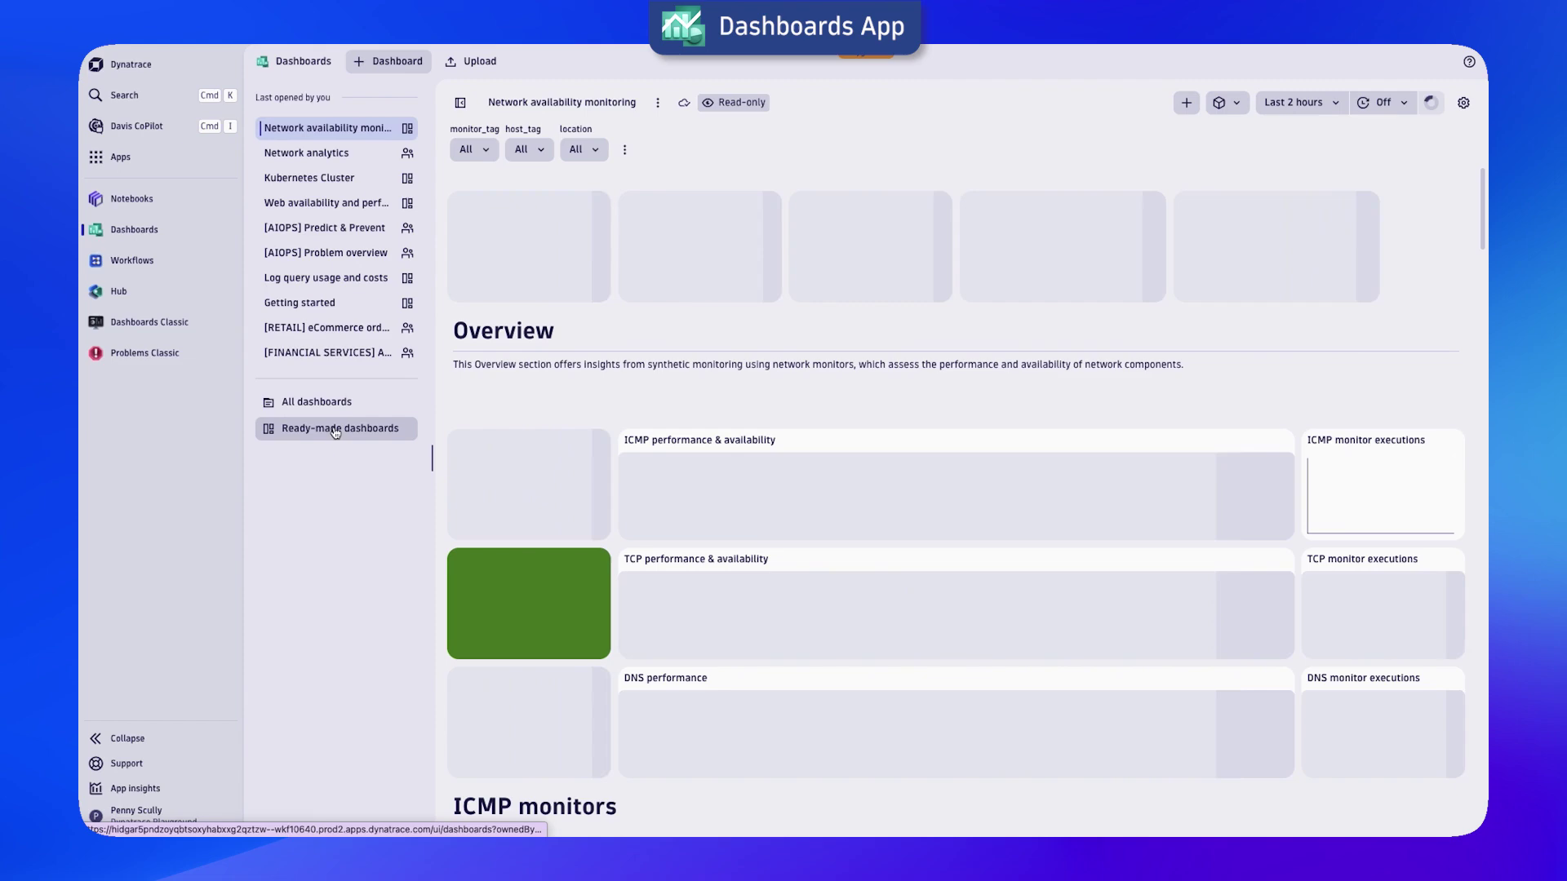
{"action": "left_click", "coordinate": [277, 432]}
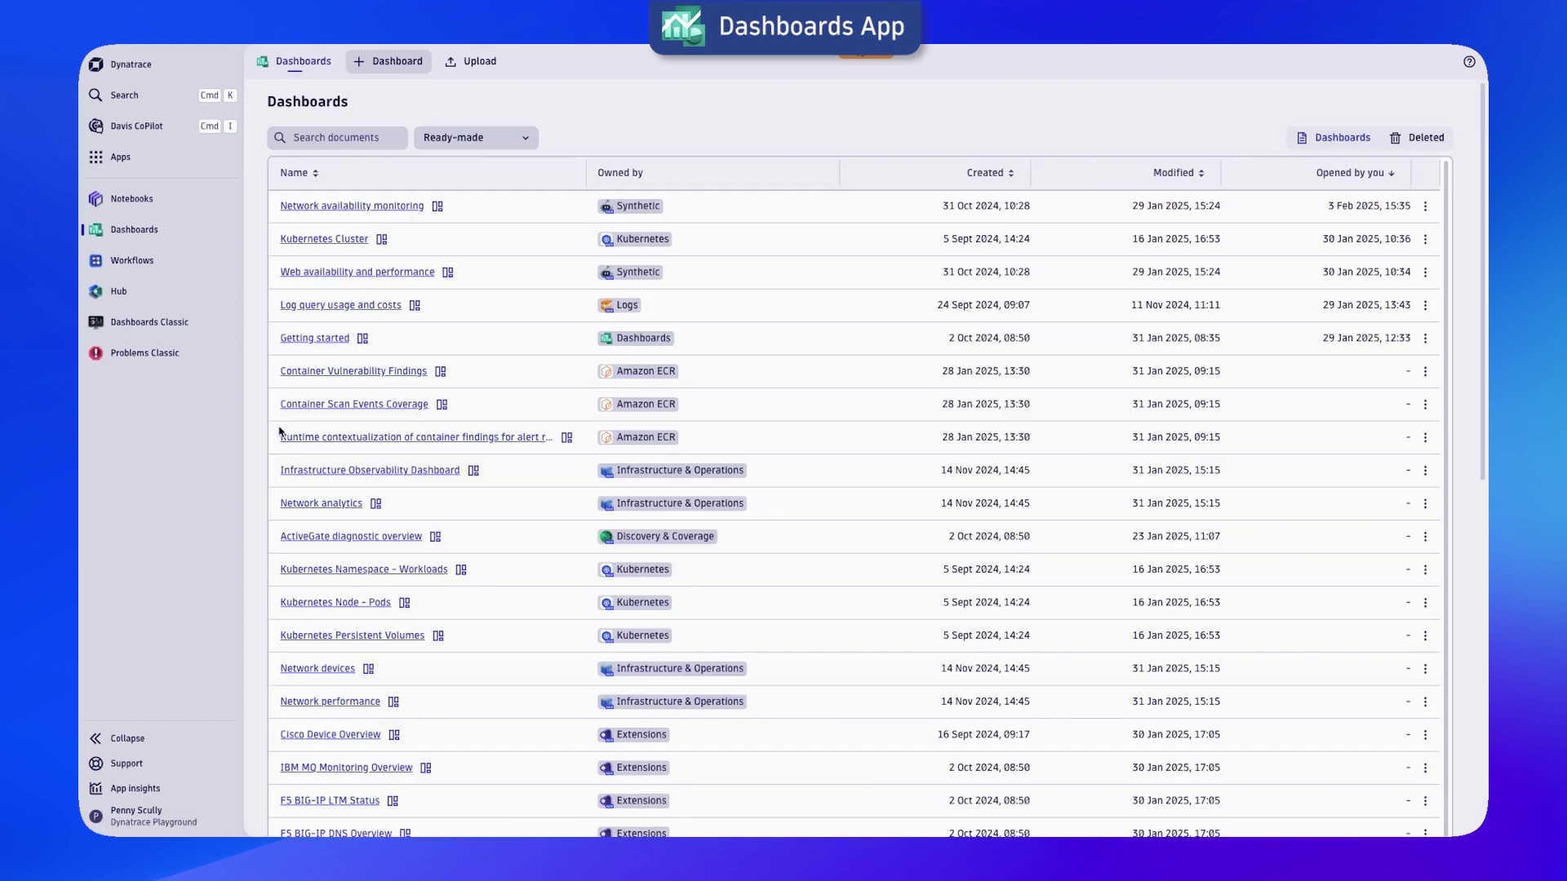
{"action": "scroll", "coordinate": [345, 441], "scroll_direction": "down", "scroll_amount": 5}
{"action": "scroll", "coordinate": [344, 441], "scroll_direction": "down", "scroll_amount": 4}
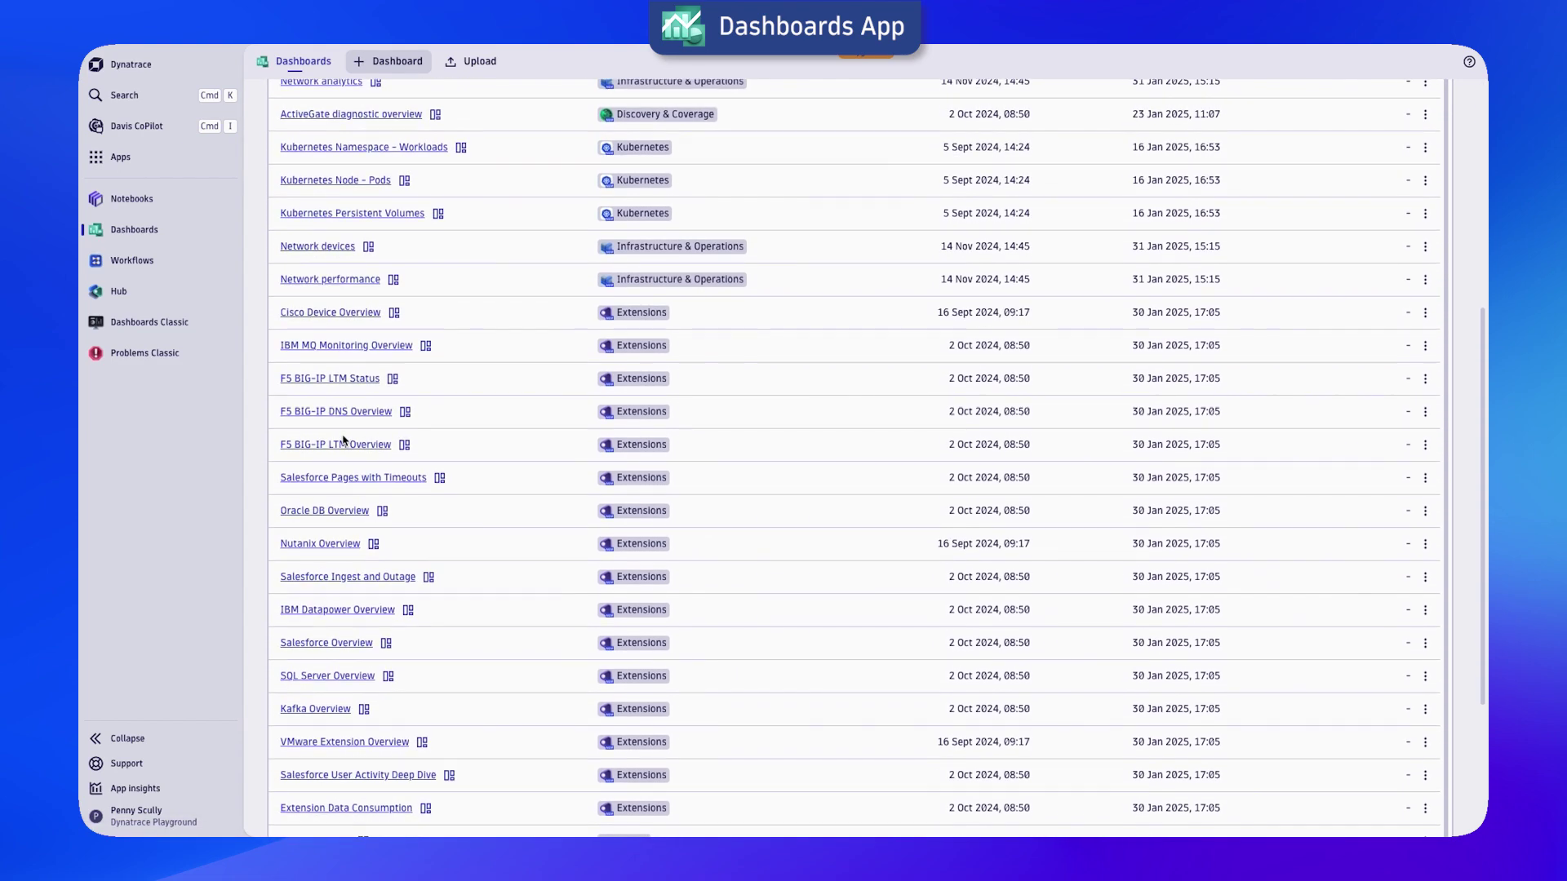
{"action": "scroll", "coordinate": [344, 442], "scroll_direction": "down", "scroll_amount": 4}
{"action": "scroll", "coordinate": [345, 442], "scroll_direction": "down", "scroll_amount": 2}
{"action": "scroll", "coordinate": [345, 442], "scroll_direction": "up", "scroll_amount": 10}
{"action": "left_click", "coordinate": [337, 137]}
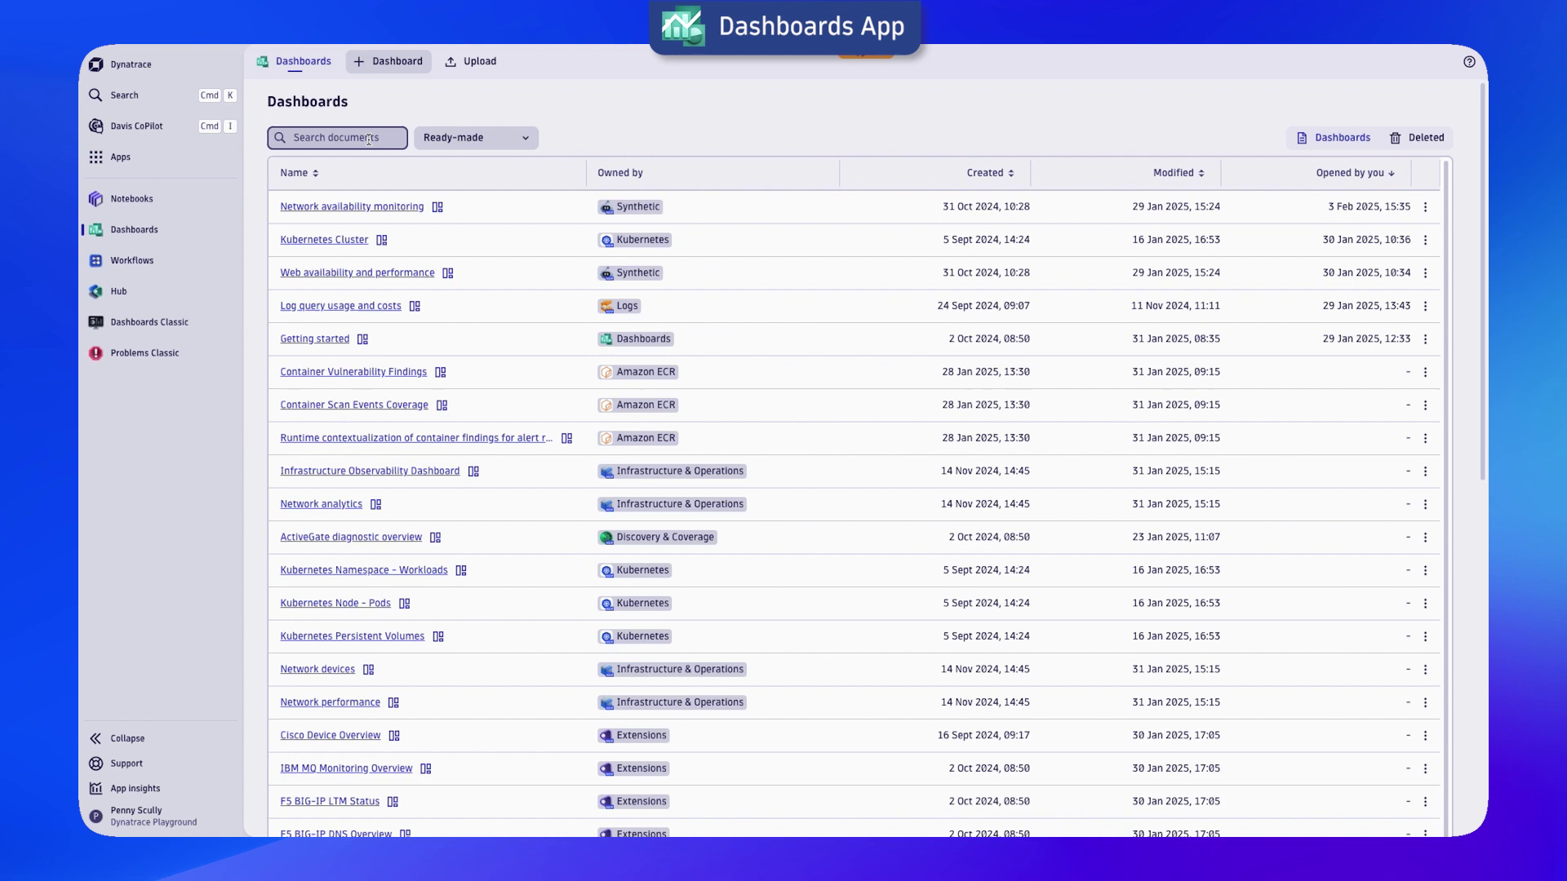
{"action": "type", "text": "web"}
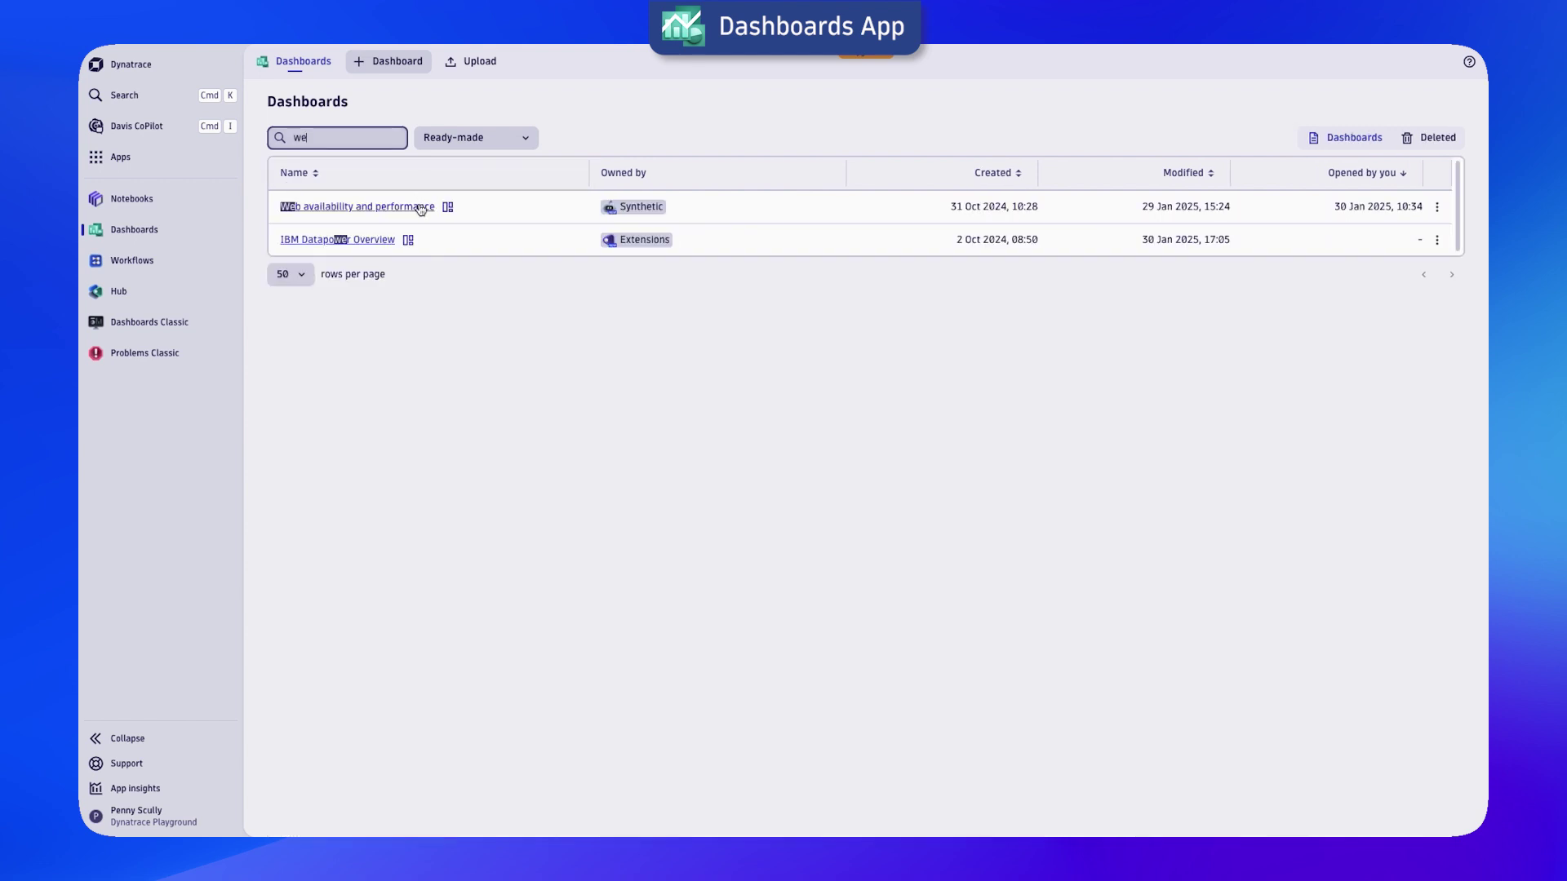
Duplicate the Network availability monitoring dashboard and rename the copy 'my copy'.
{"action": "left_click", "coordinate": [369, 206]}
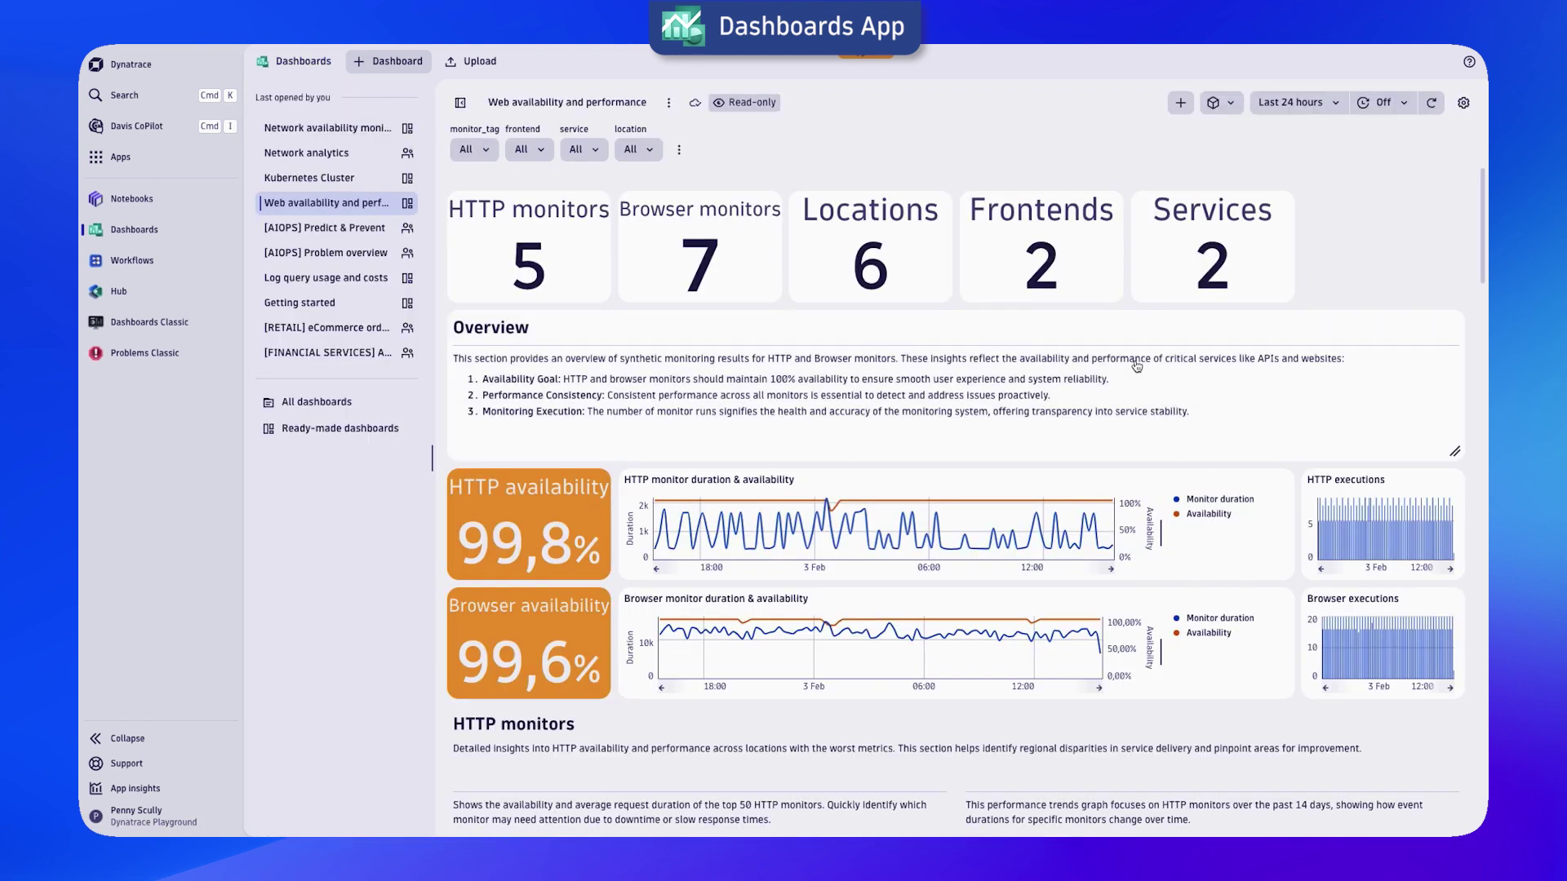
{"action": "scroll", "coordinate": [1221, 403], "scroll_direction": "down", "scroll_amount": 3}
{"action": "scroll", "coordinate": [1222, 403], "scroll_direction": "down", "scroll_amount": 2}
{"action": "scroll", "coordinate": [1222, 401], "scroll_direction": "down", "scroll_amount": 2}
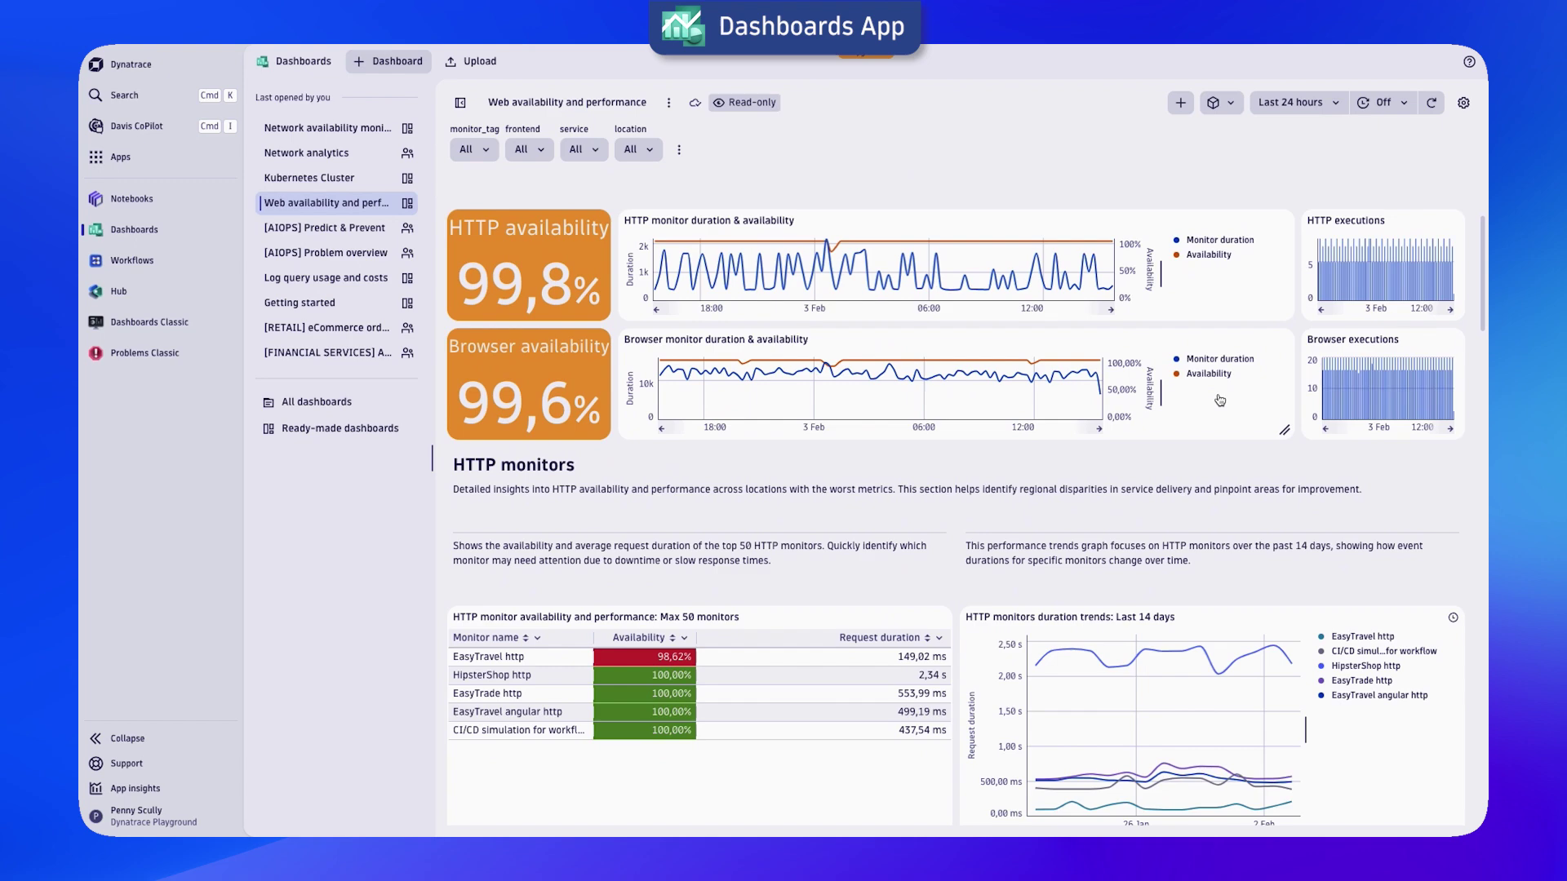
{"action": "scroll", "coordinate": [1223, 402], "scroll_direction": "down", "scroll_amount": 3}
{"action": "scroll", "coordinate": [1215, 395], "scroll_direction": "down", "scroll_amount": 3}
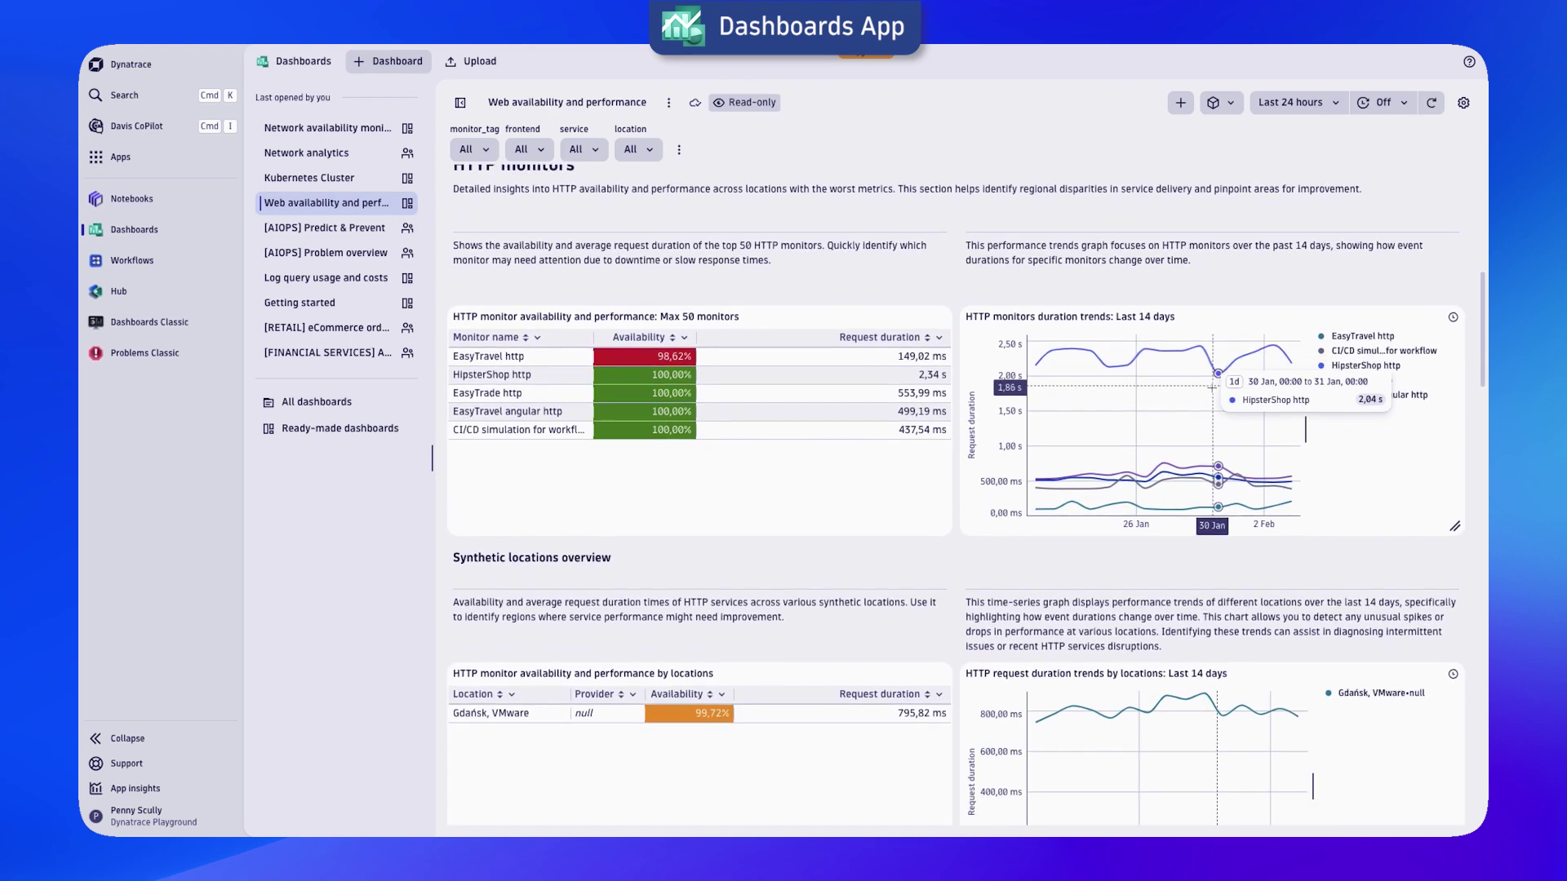
{"action": "left_click", "coordinate": [327, 128]}
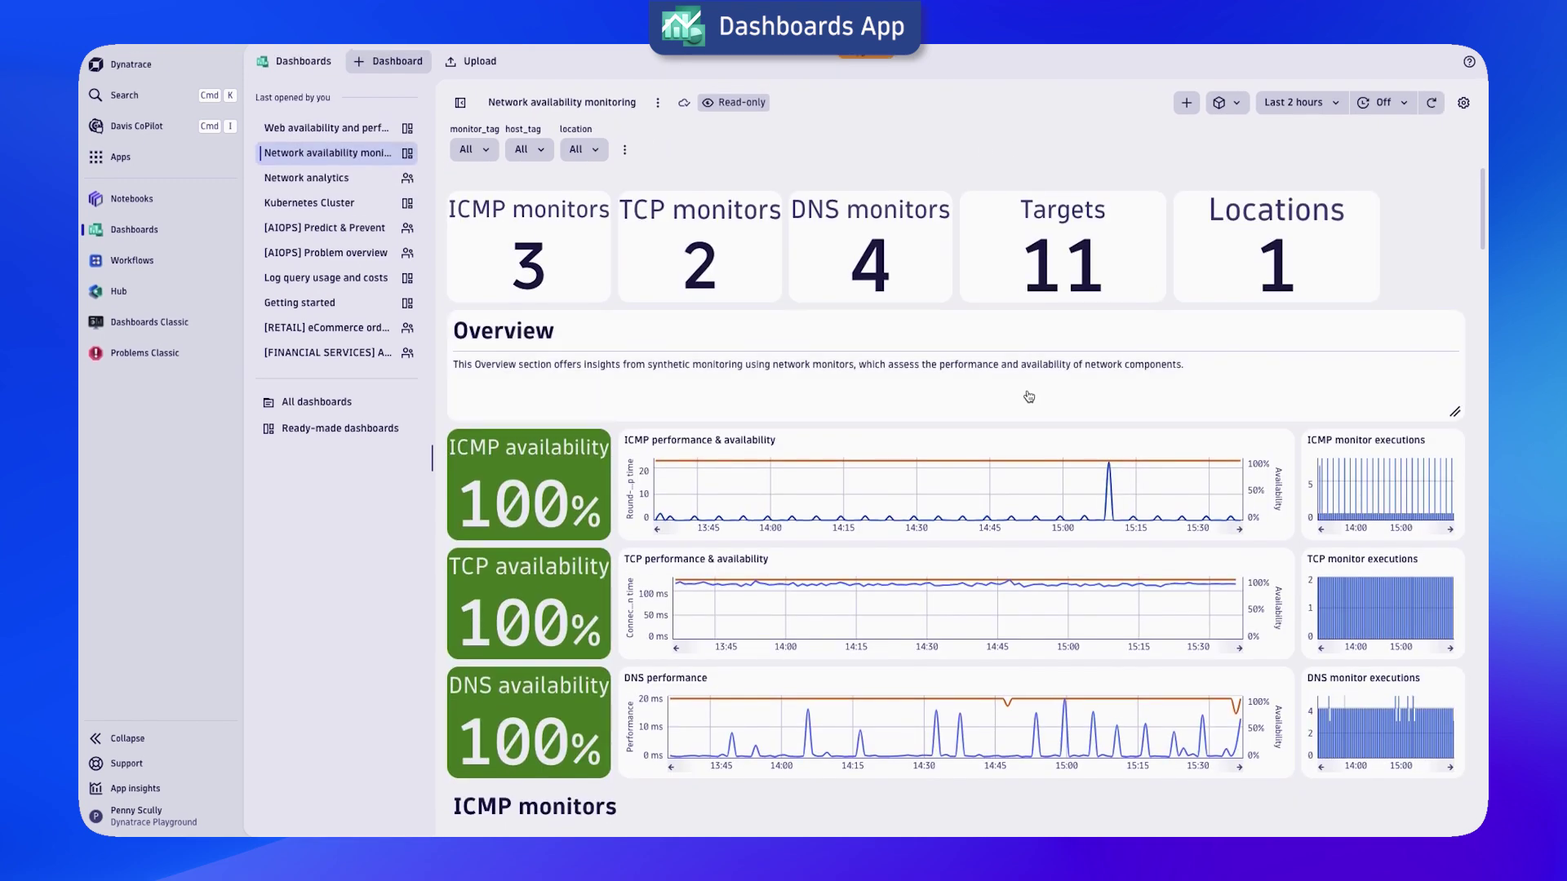
{"action": "scroll", "coordinate": [1027, 395], "scroll_direction": "down", "scroll_amount": 3}
{"action": "scroll", "coordinate": [1028, 395], "scroll_direction": "down", "scroll_amount": 2}
{"action": "scroll", "coordinate": [1027, 395], "scroll_direction": "down", "scroll_amount": 3}
{"action": "scroll", "coordinate": [1026, 395], "scroll_direction": "down", "scroll_amount": 2}
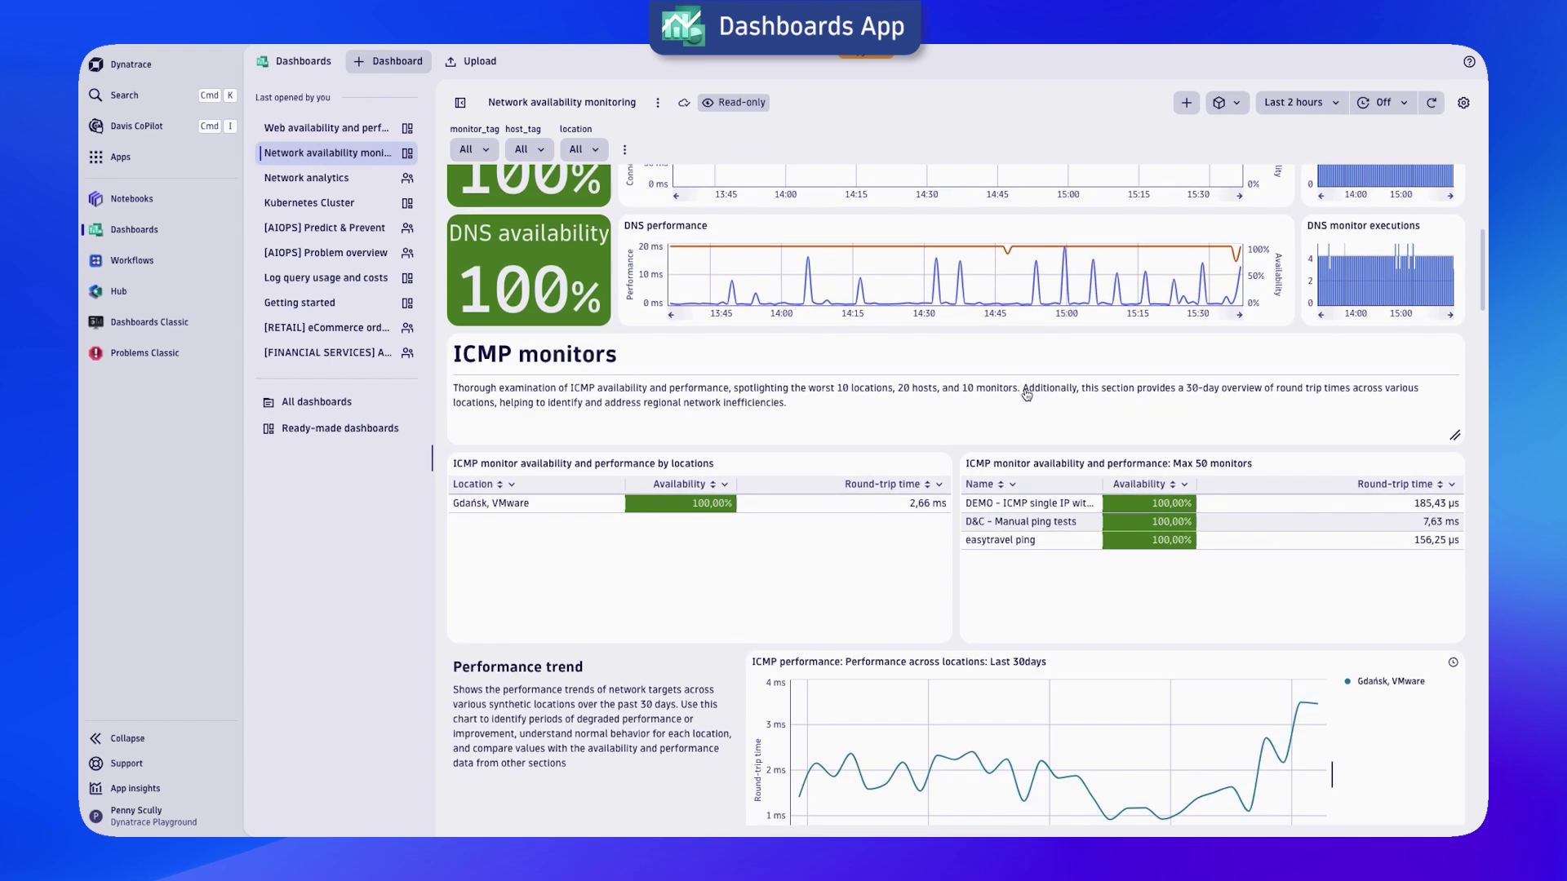
{"action": "scroll", "coordinate": [1027, 396], "scroll_direction": "down", "scroll_amount": 2}
{"action": "scroll", "coordinate": [1027, 395], "scroll_direction": "up", "scroll_amount": 10}
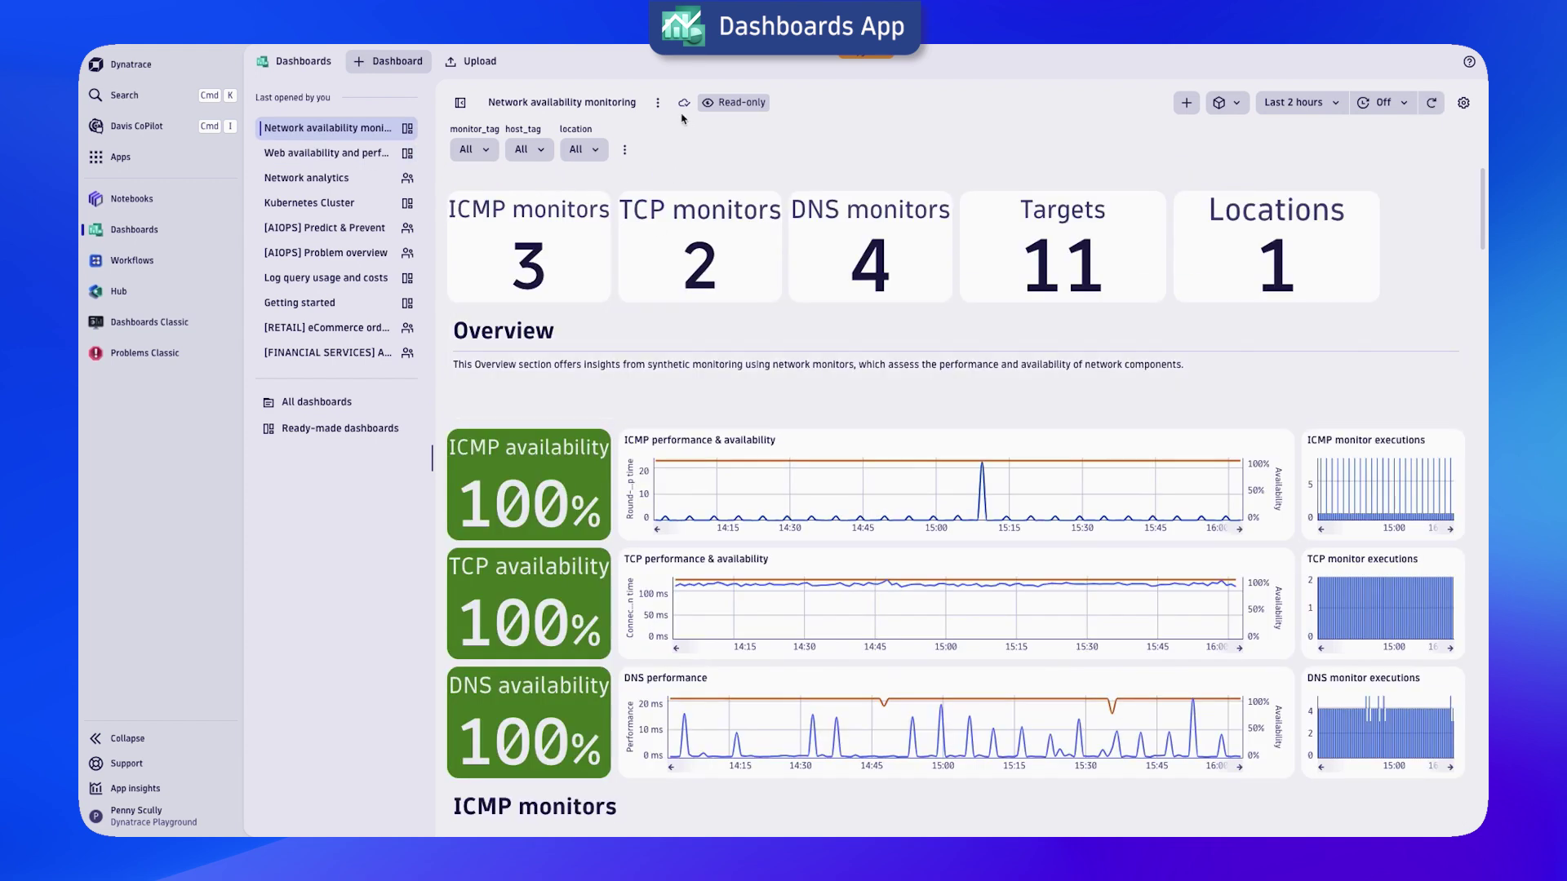
{"action": "left_click", "coordinate": [657, 101]}
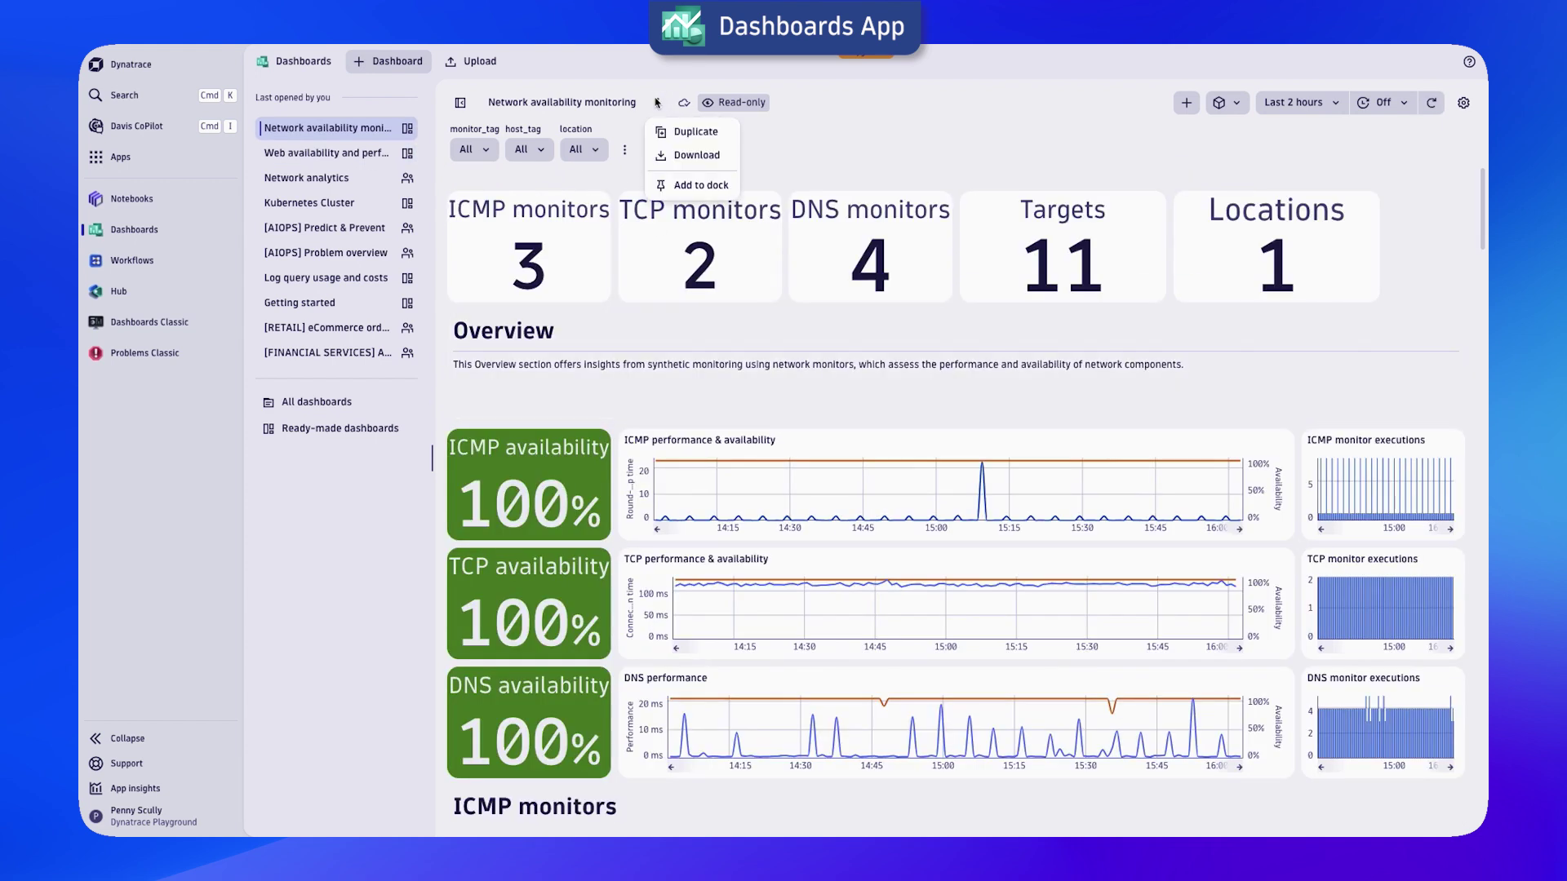
{"action": "left_click", "coordinate": [696, 133]}
{"action": "left_click", "coordinate": [694, 103]}
{"action": "left_click", "coordinate": [736, 138]}
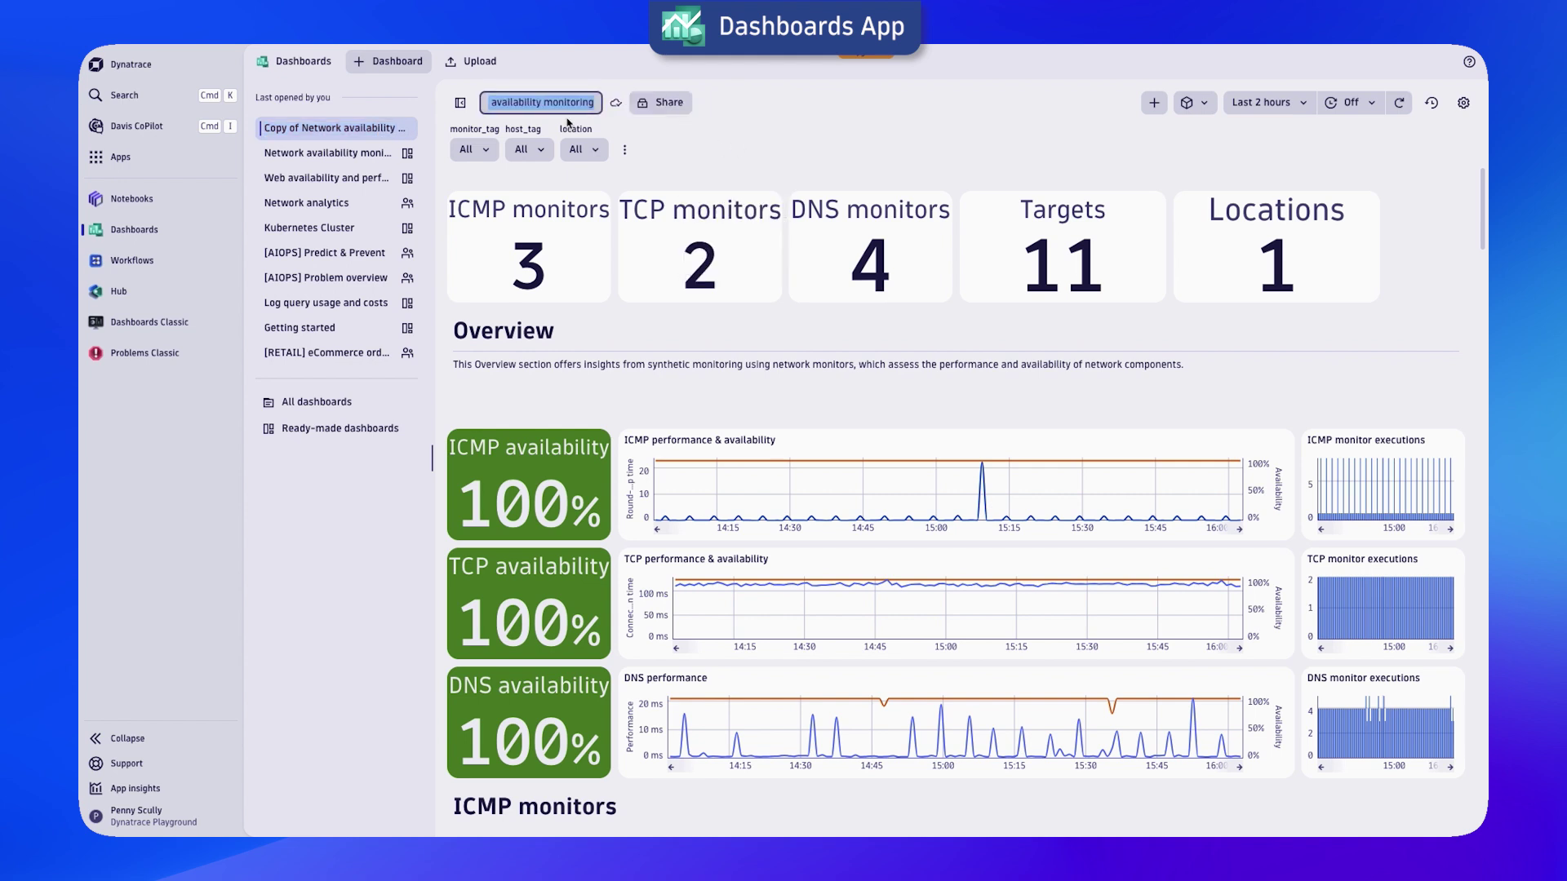
{"action": "type", "text": "my copy"}
{"action": "key", "text": "Return"}
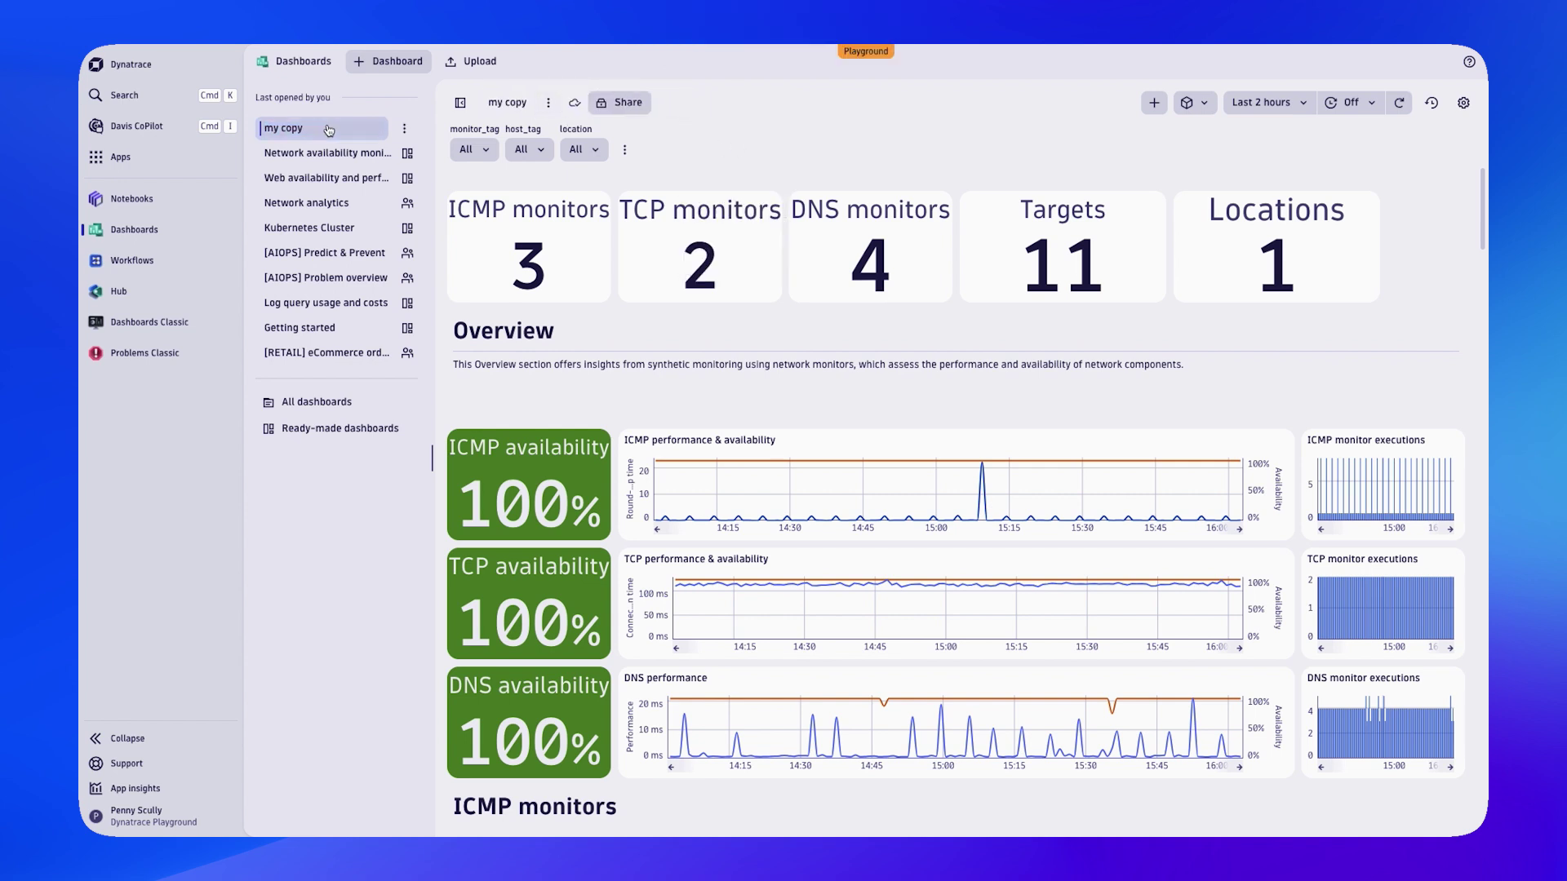
Ask Davis CoPilot 'how to make a dashboard'.
{"action": "left_click", "coordinate": [138, 126]}
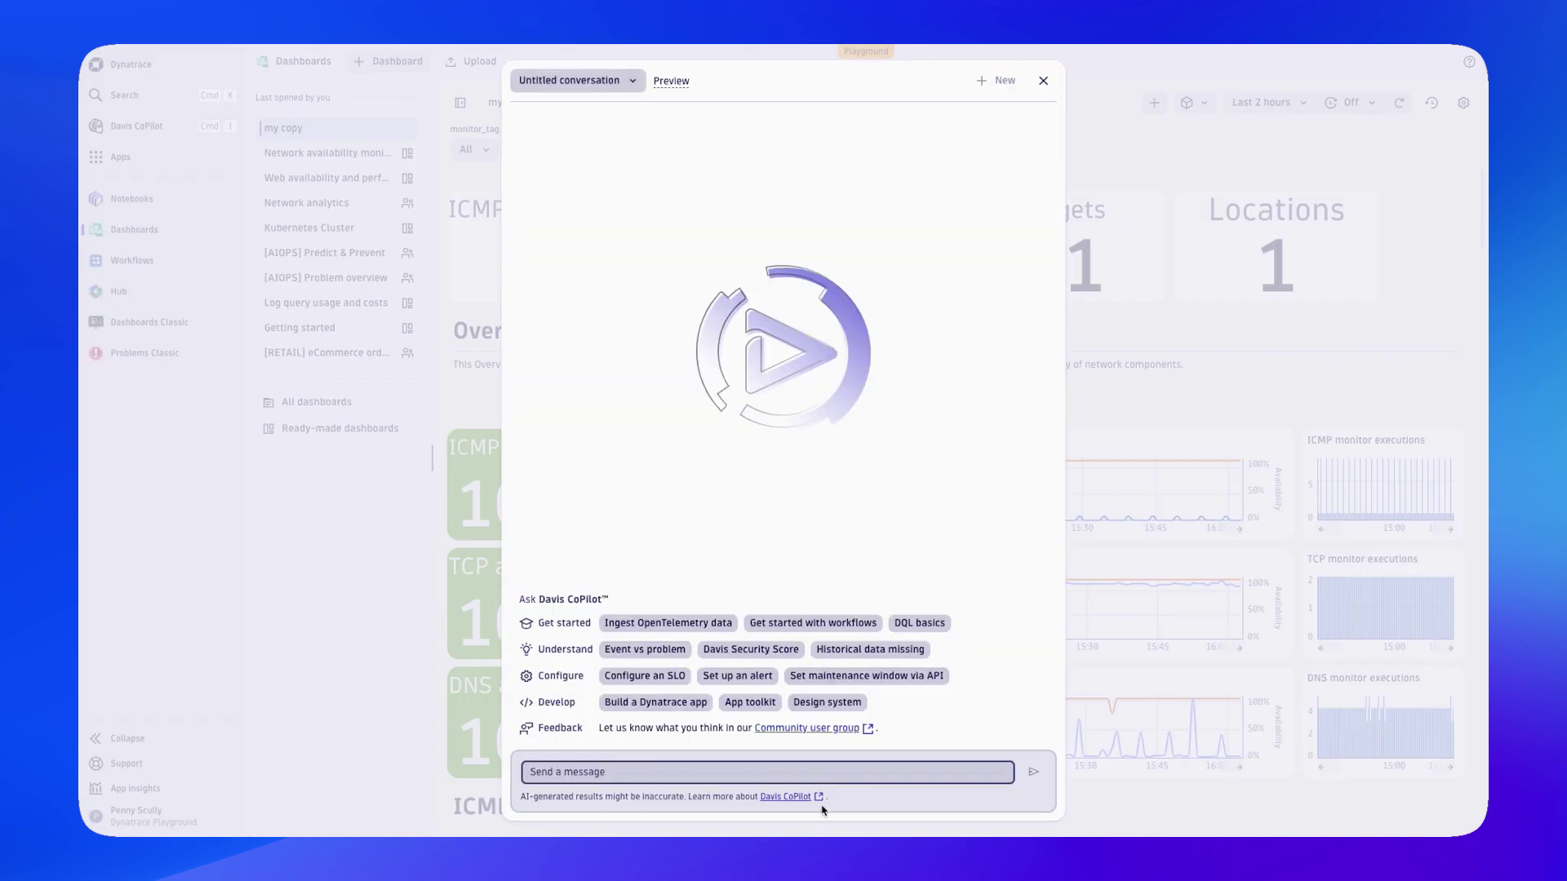
{"action": "type", "text": "how to make a dashboard"}
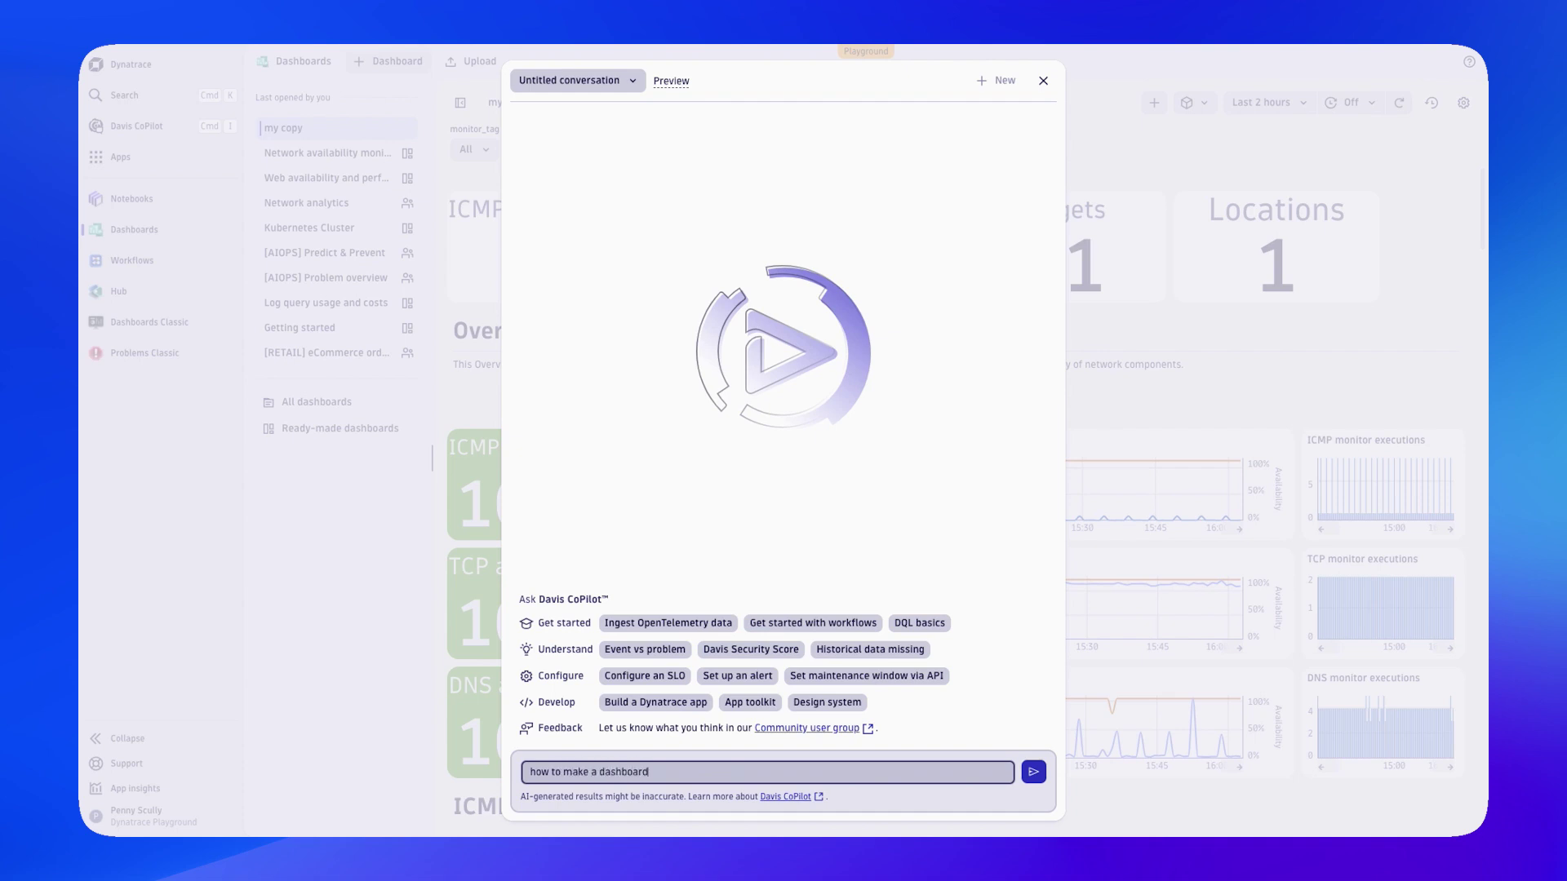
{"action": "key", "text": "Return"}
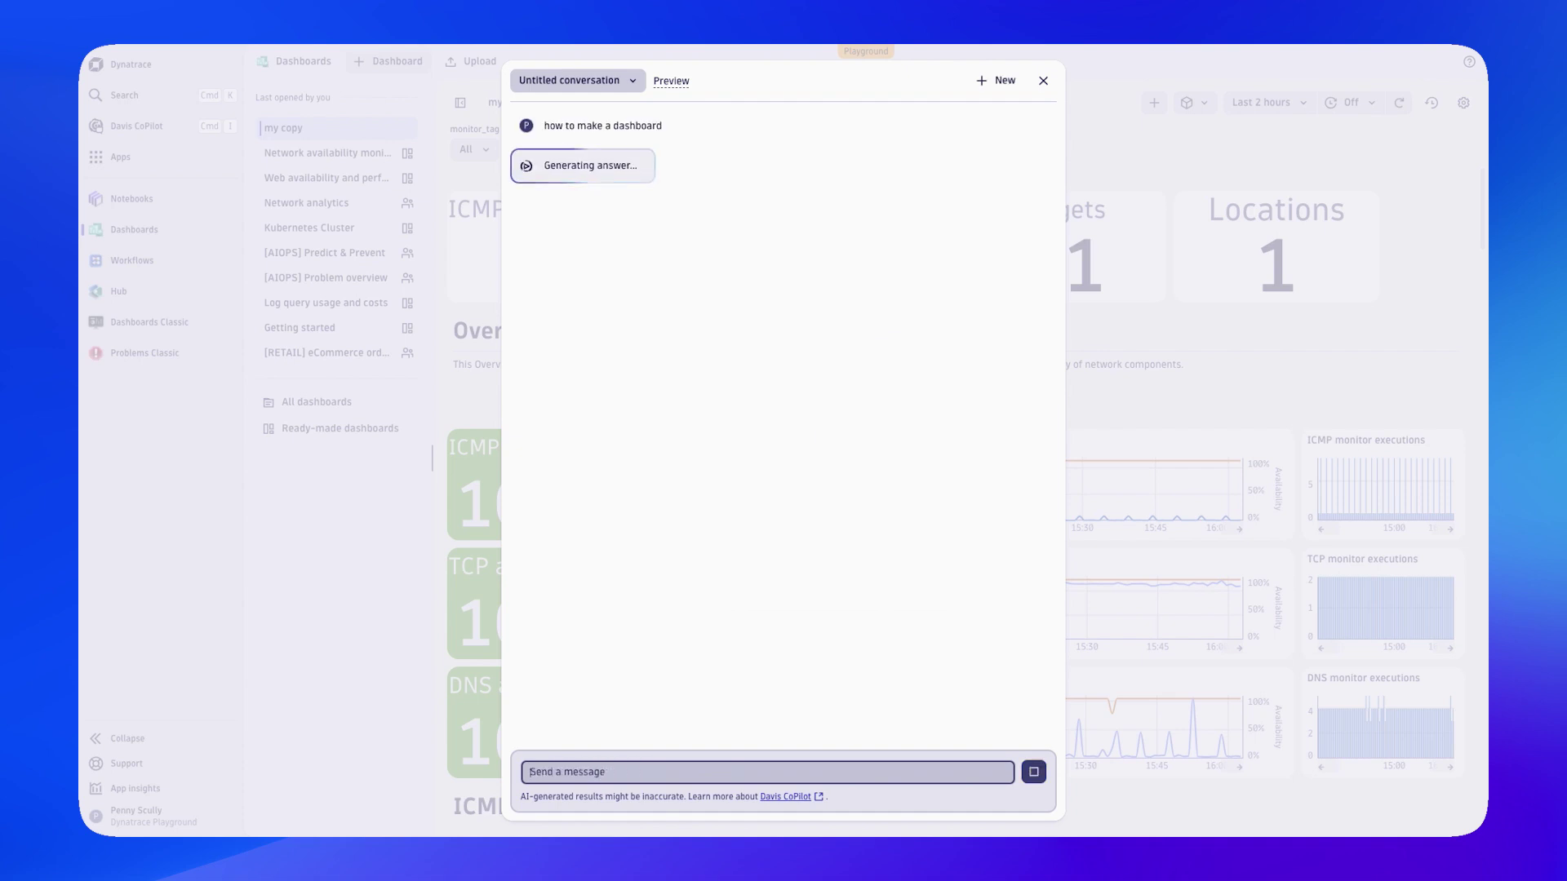